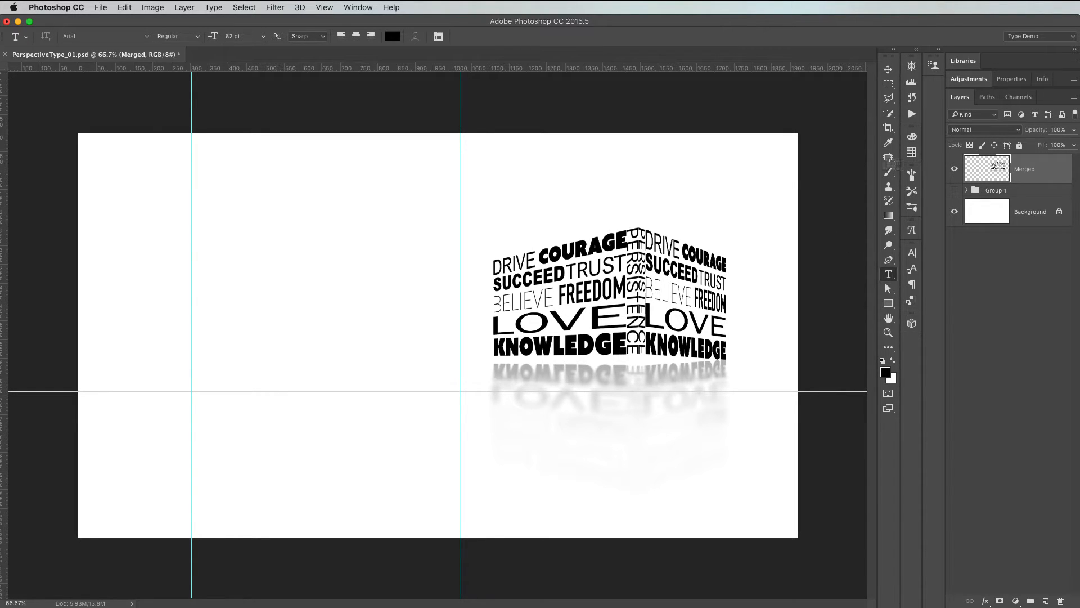
Hide the Merged layer, then expand and show Group 1 with its individual text layers.
left_click(955, 169)
left_click(968, 190)
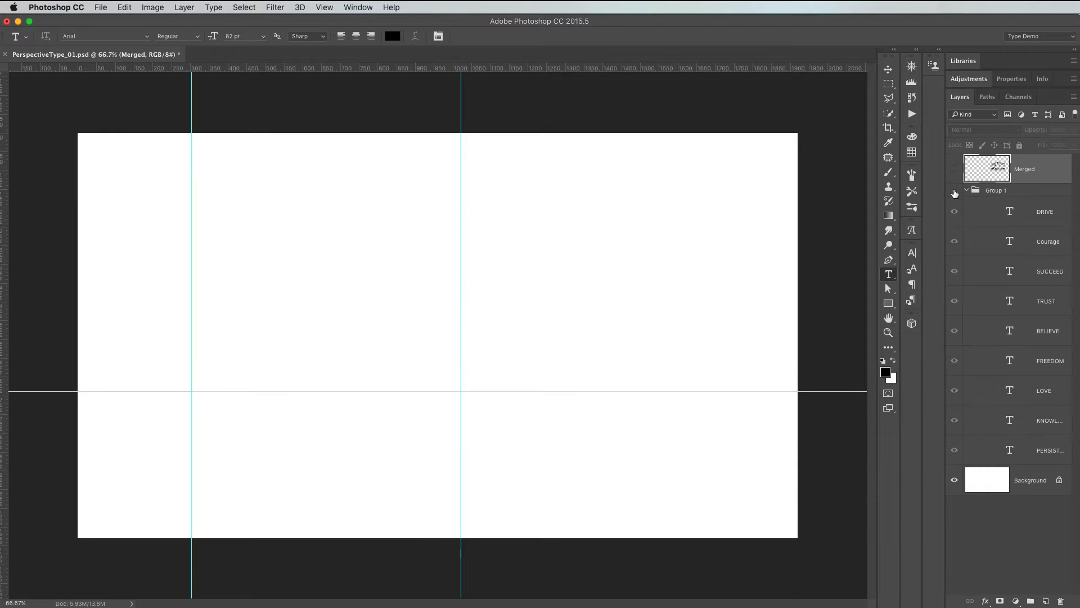
left_click(954, 190)
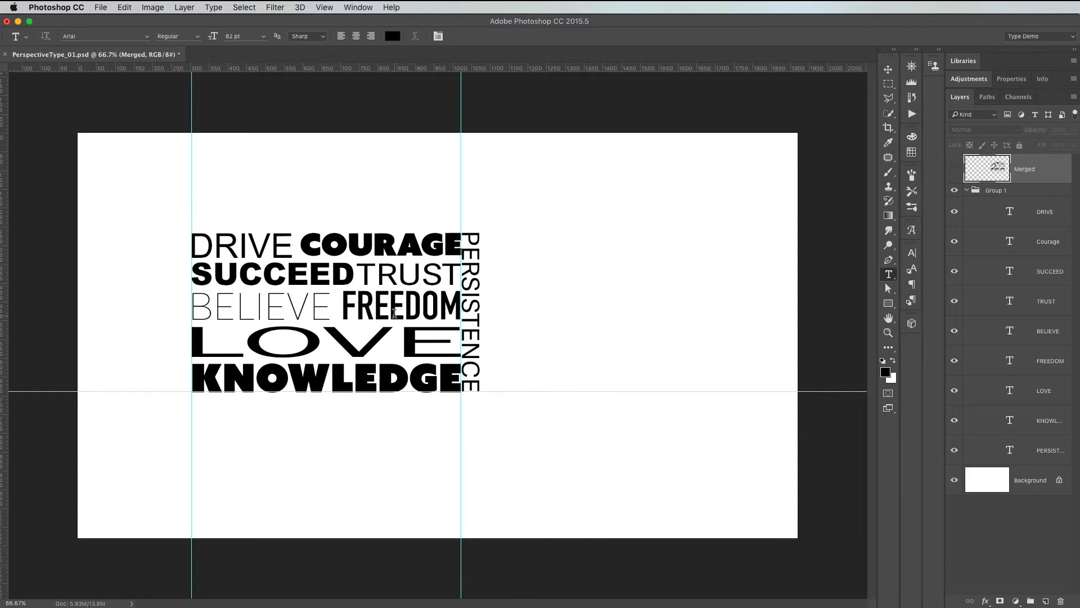
Browse the available sans serif fonts for the Courage text layer.
key("v")
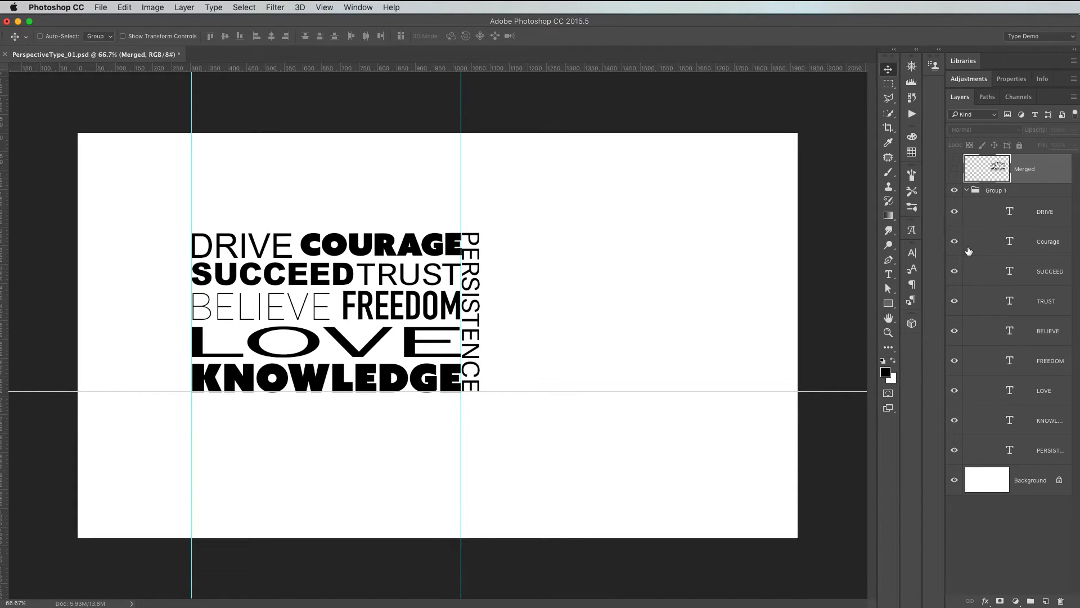
left_click(1009, 243)
key("t")
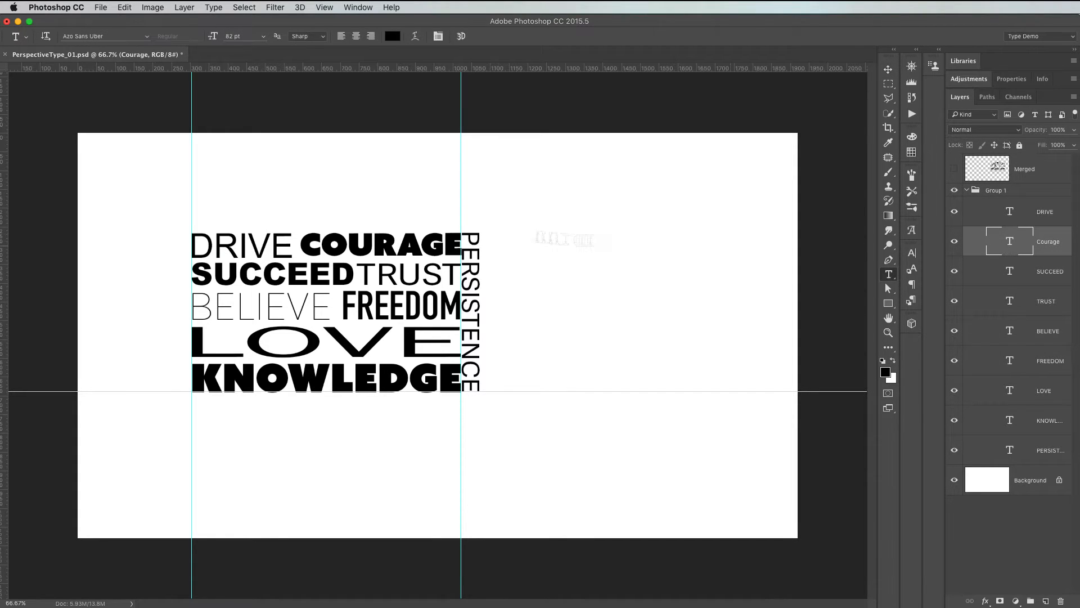
left_click(148, 36)
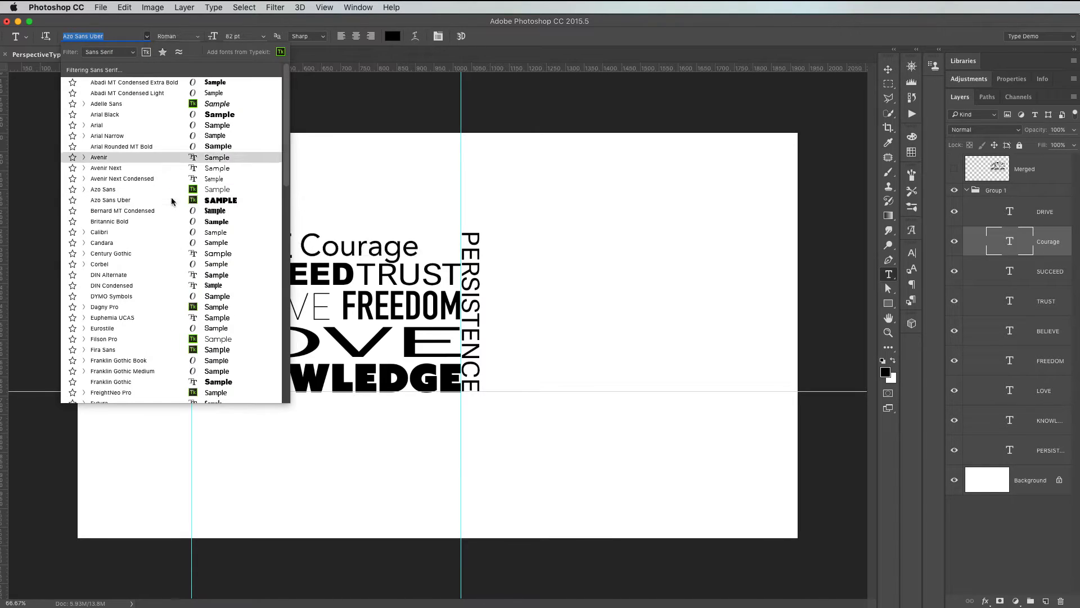
left_click(1012, 213)
Examine the font list and its category filter for the DRIVE text layer.
left_click(1012, 213)
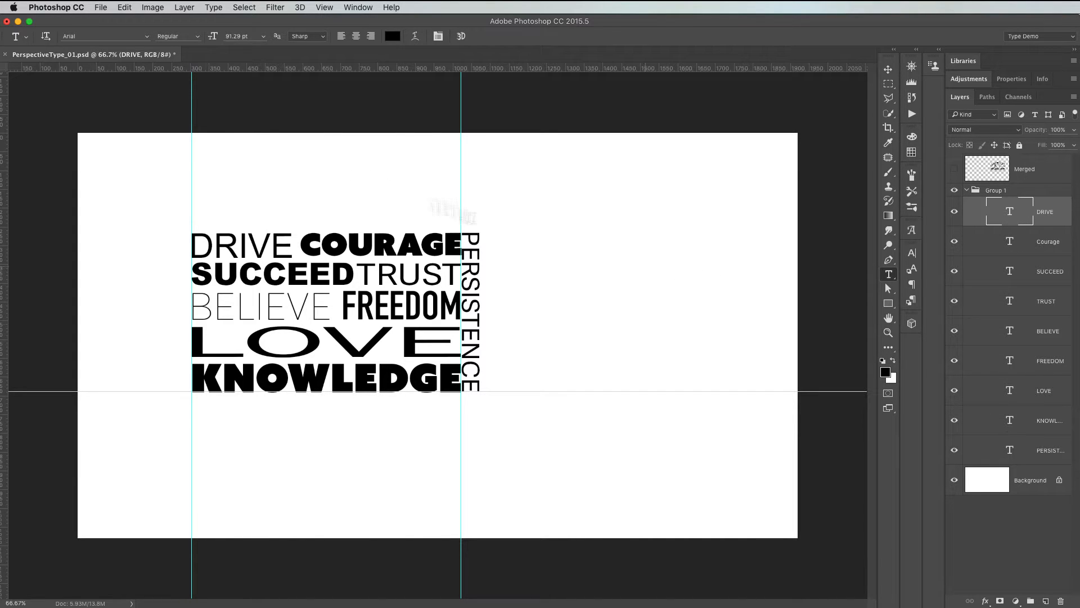
left_click(145, 37)
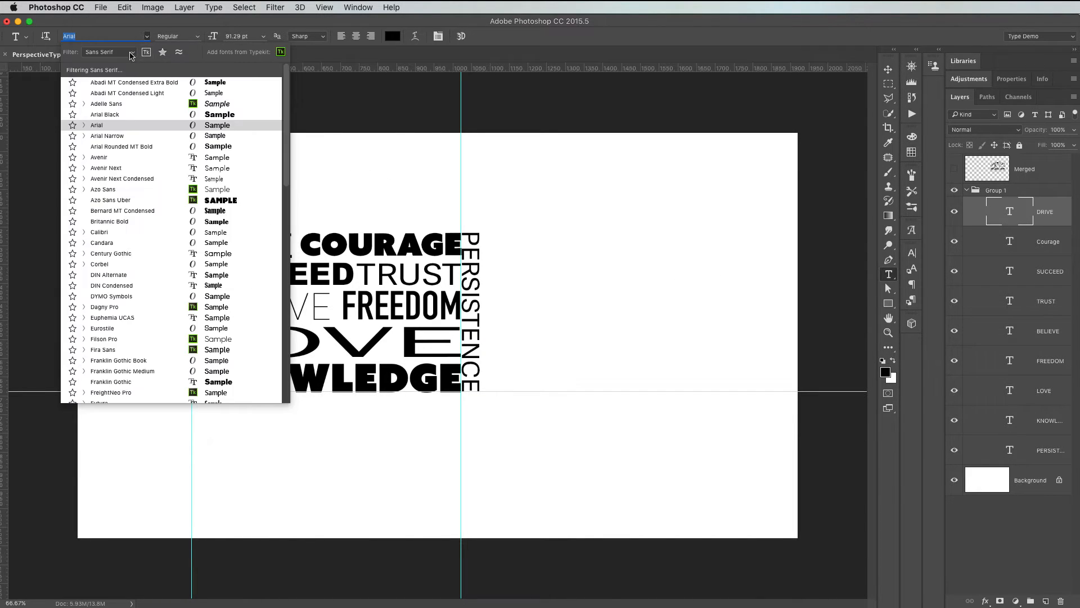
left_click(126, 52)
left_click(123, 53)
left_click(1005, 214)
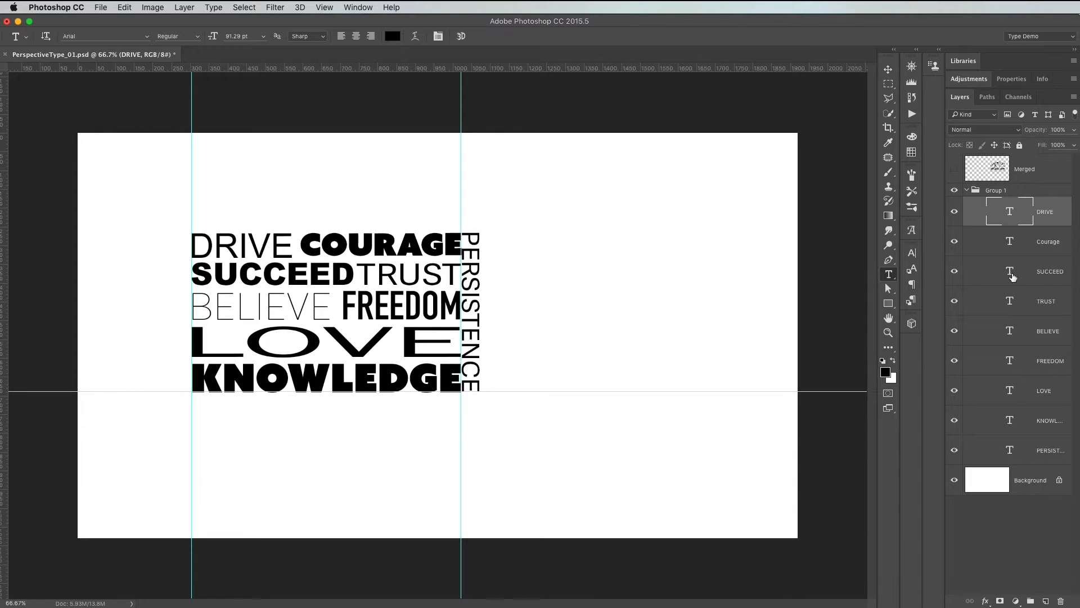
Try narrowing the SUCCEED text layer to about 99% width with Free Transform.
left_click(1007, 273)
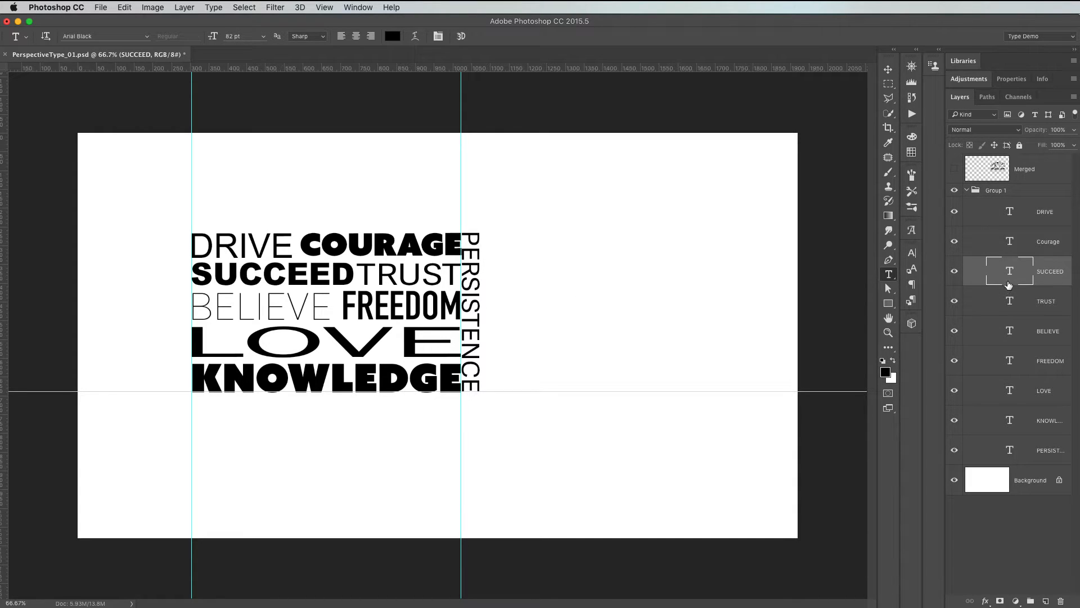
key("super+t")
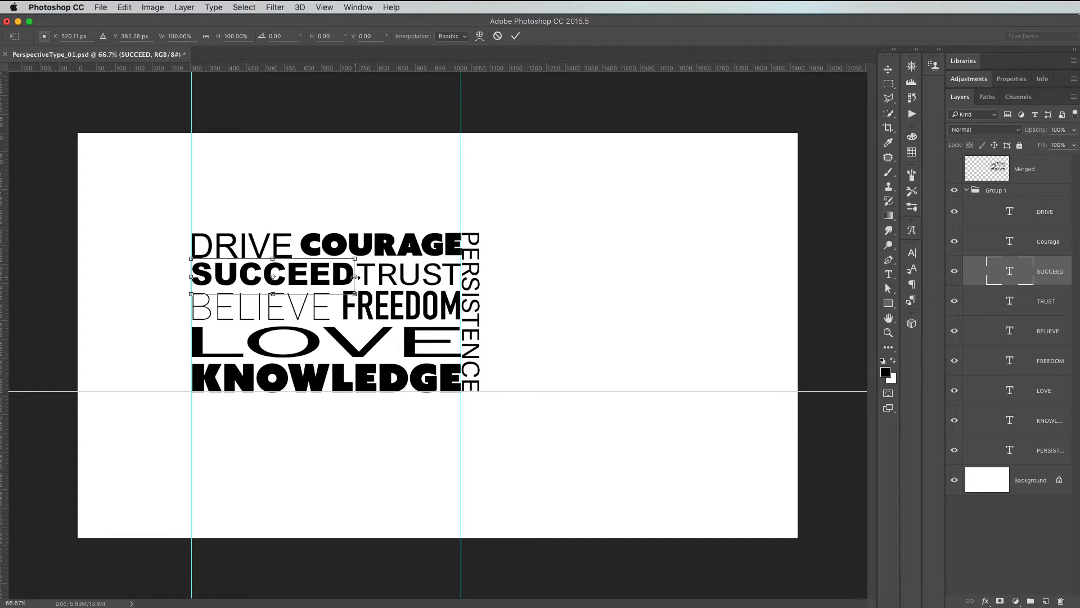
mouse_move(356, 277)
left_mouse_down()
mouse_move(369, 277)
mouse_move(355, 275)
left_mouse_up()
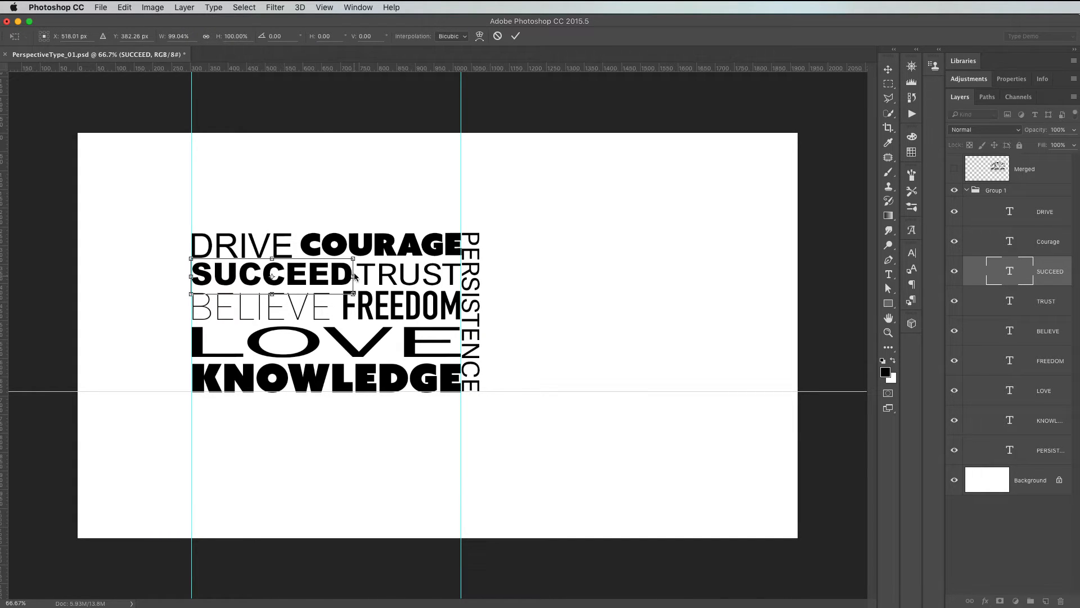
mouse_move(272, 294)
left_mouse_down()
mouse_move(273, 305)
mouse_move(276, 294)
left_mouse_up()
key("Return")
key("t")
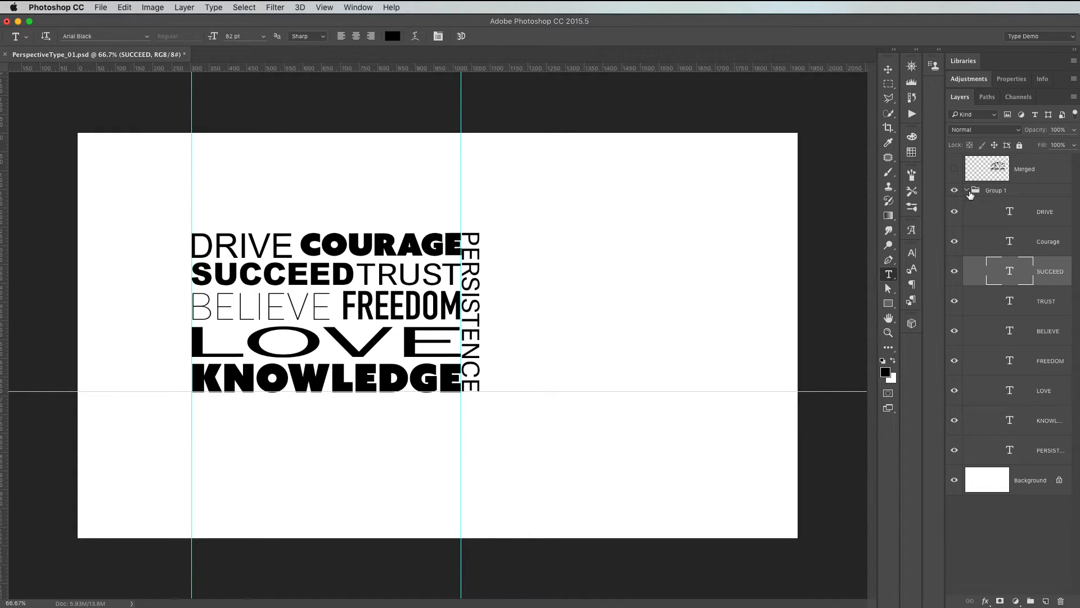
Collapse and select Group 1, and examine which transform types are available for the whole group.
left_click(969, 190)
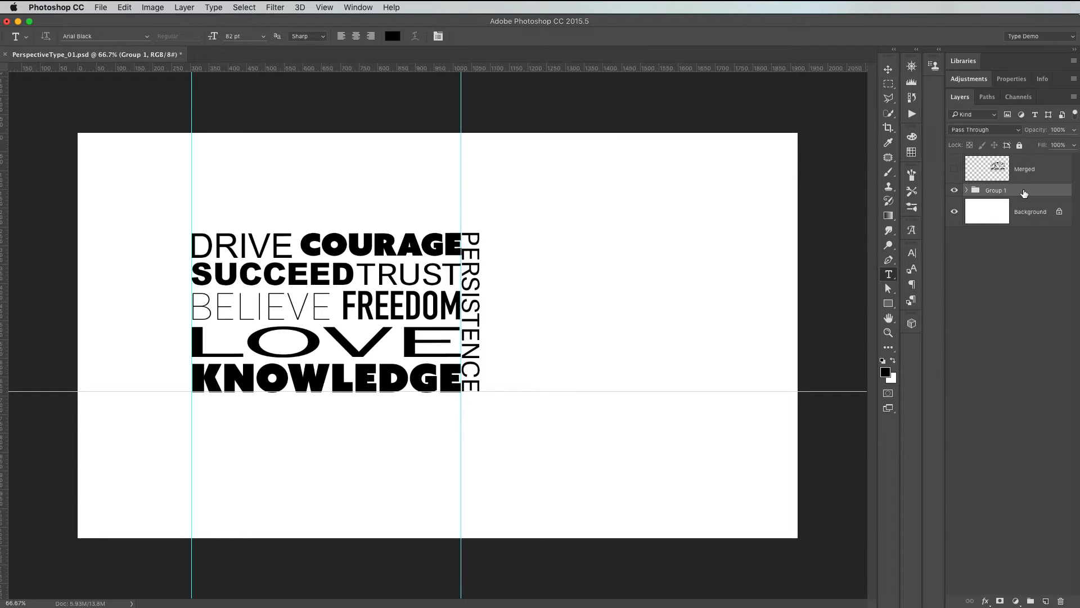
key("ctrl+t")
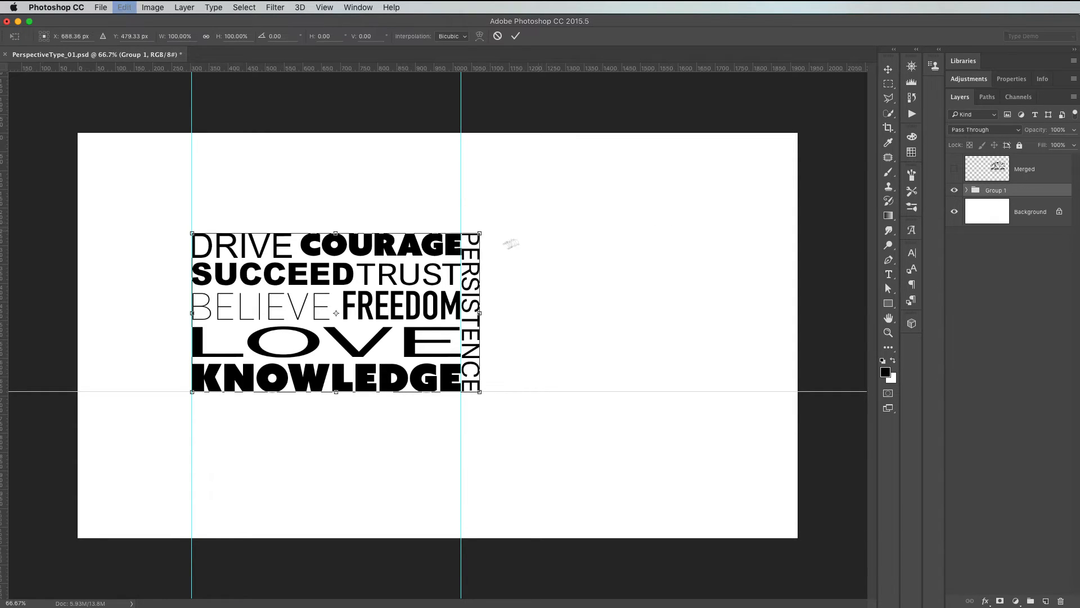
right_click(412, 345)
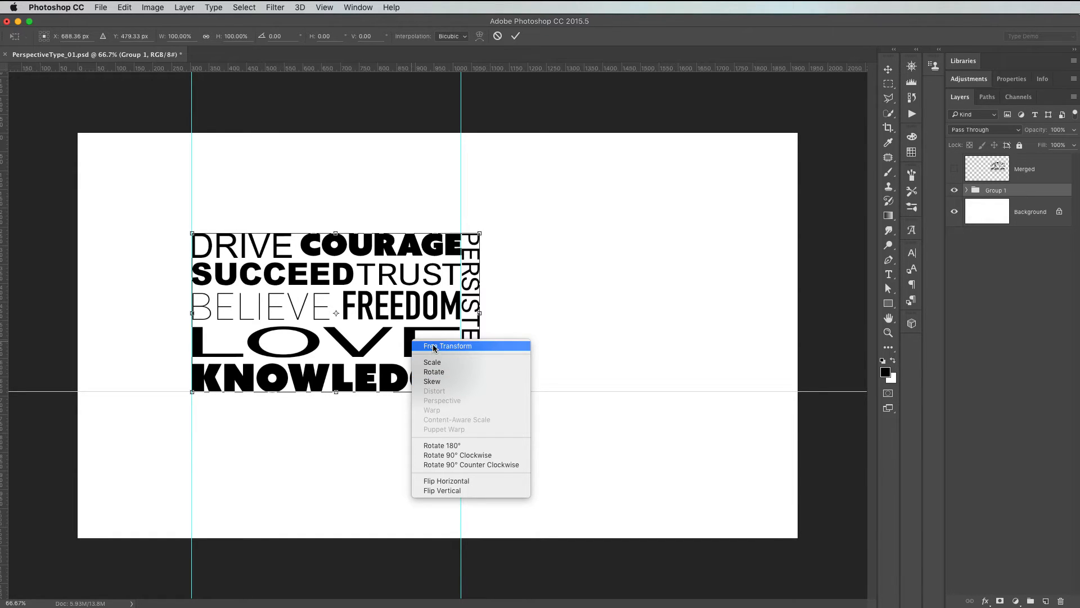
left_click(1017, 193)
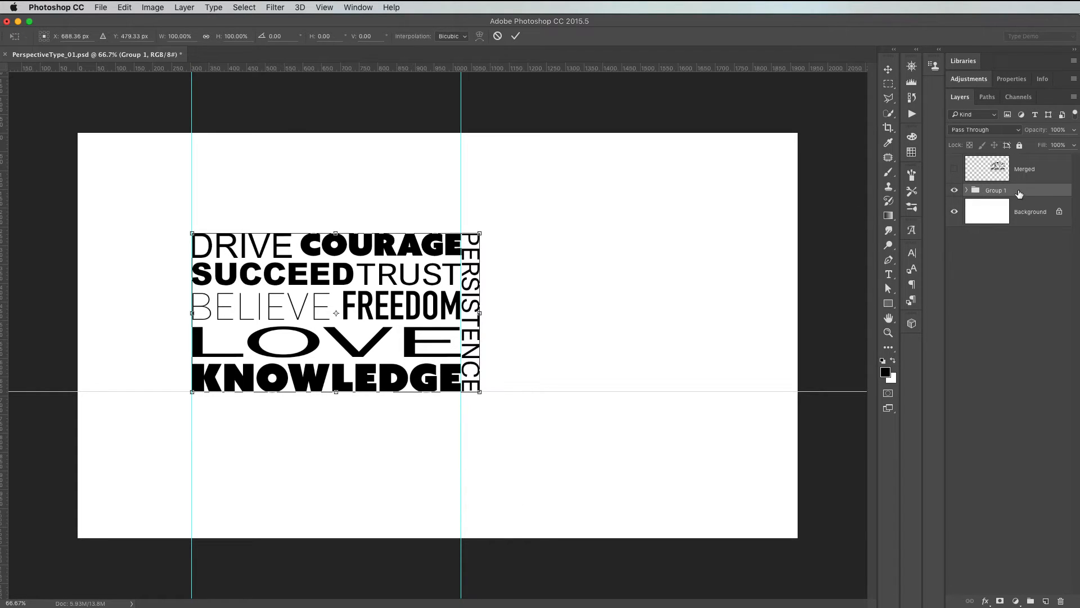
key("Escape")
Stamp only the visible text onto a new layer above Group 1, leaving just that layer and the Background shown.
left_click(954, 212)
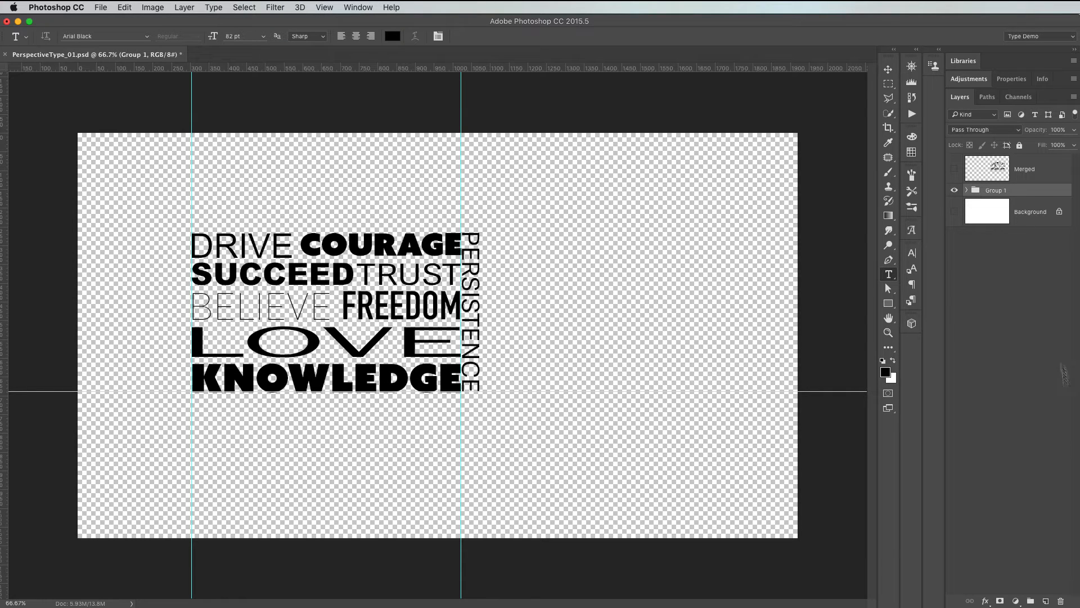
left_click(1046, 601)
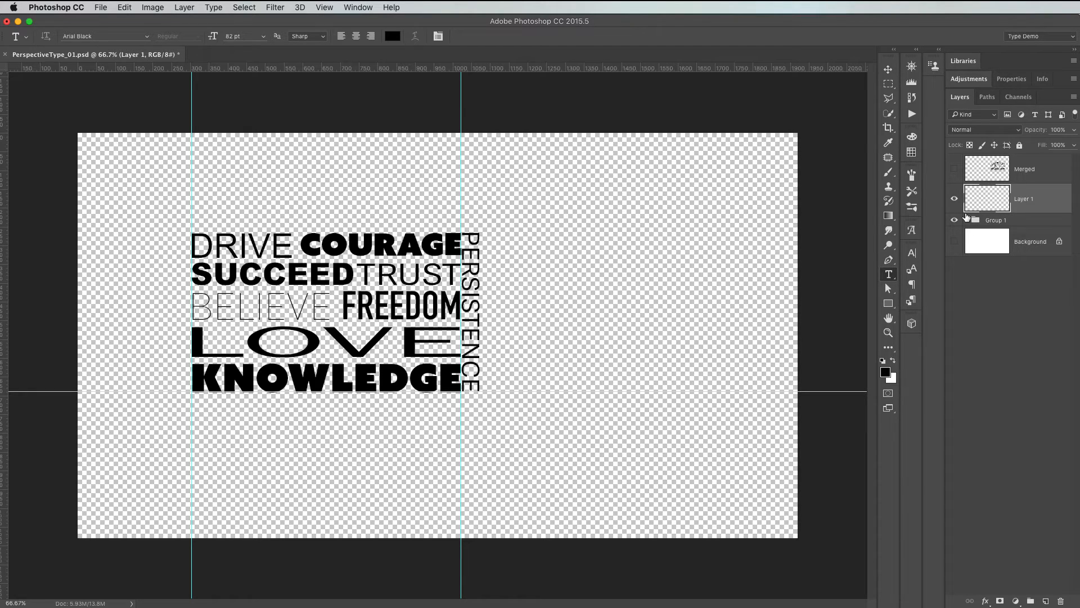
key("super+alt+shift+e")
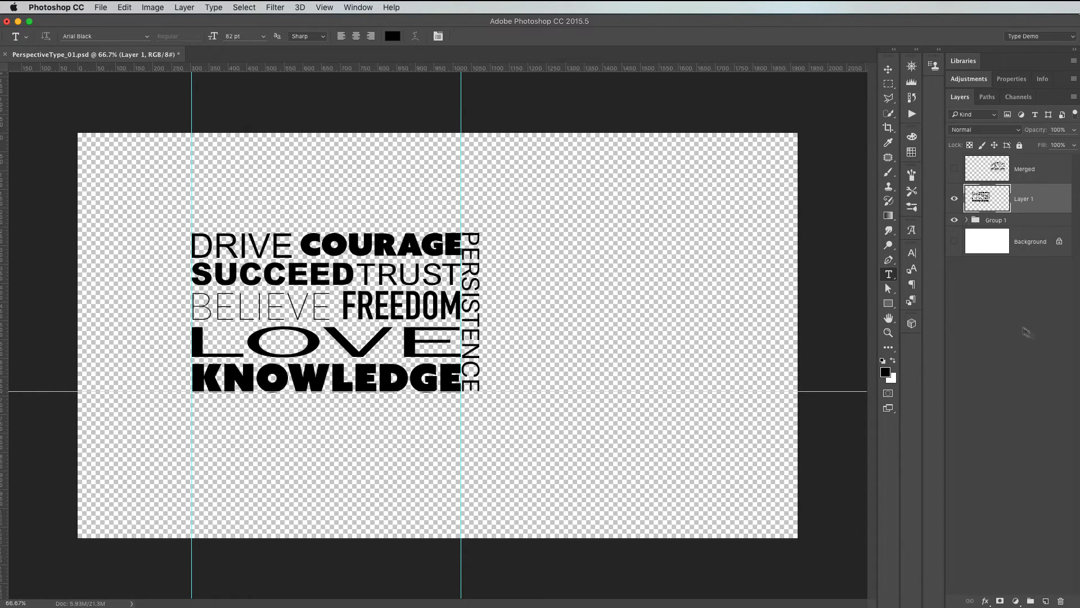
left_click(953, 220)
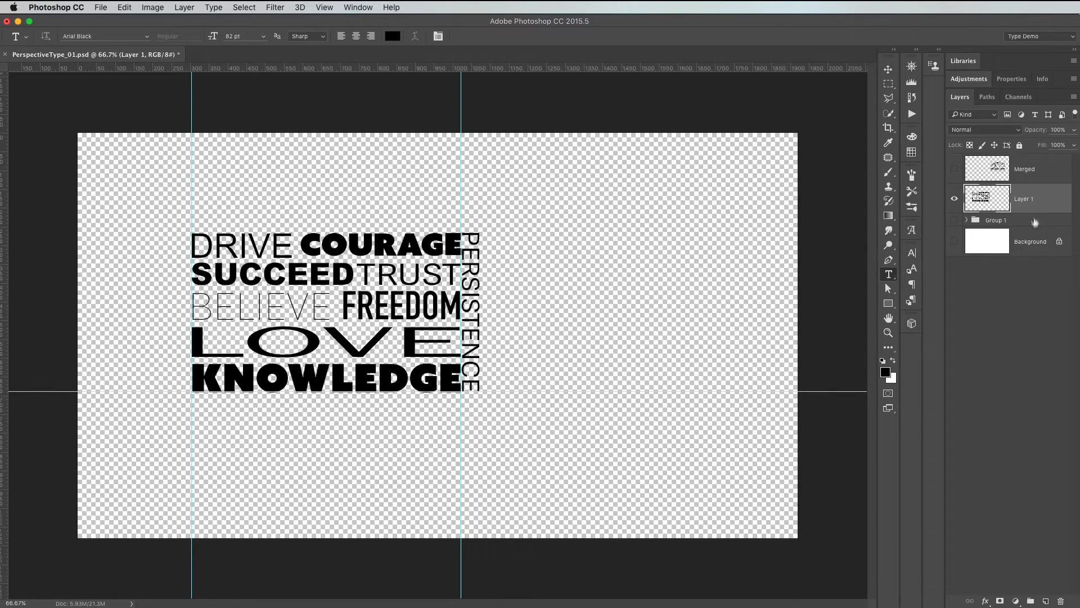
left_click(954, 241)
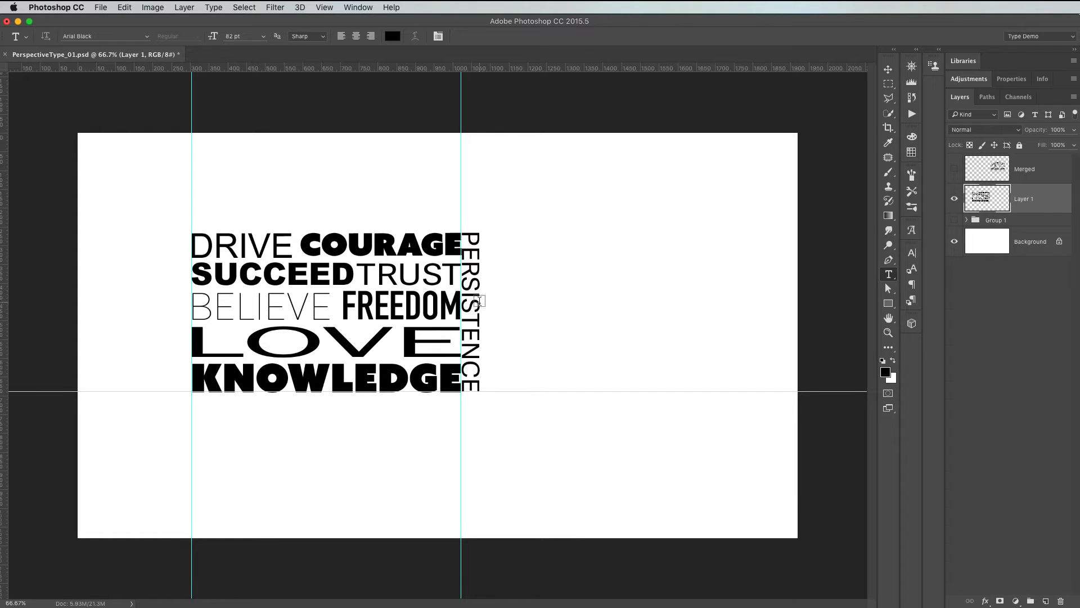
Apply a Perspective transform to Layer 1 that shortens its left edge evenly, with a vertical skew of about -9.3°.
key("super+t")
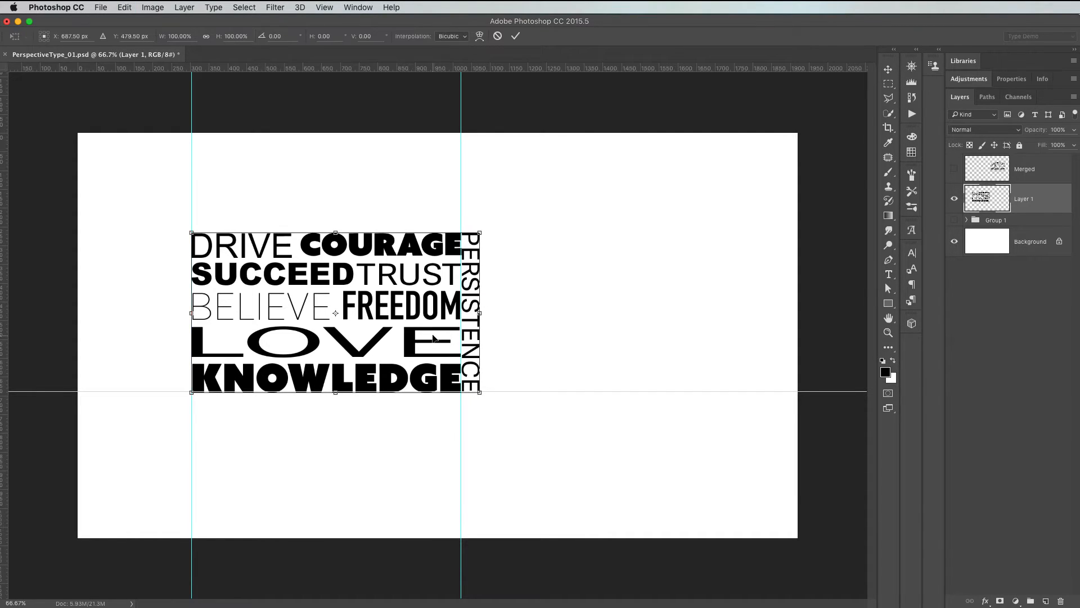
right_click(388, 374)
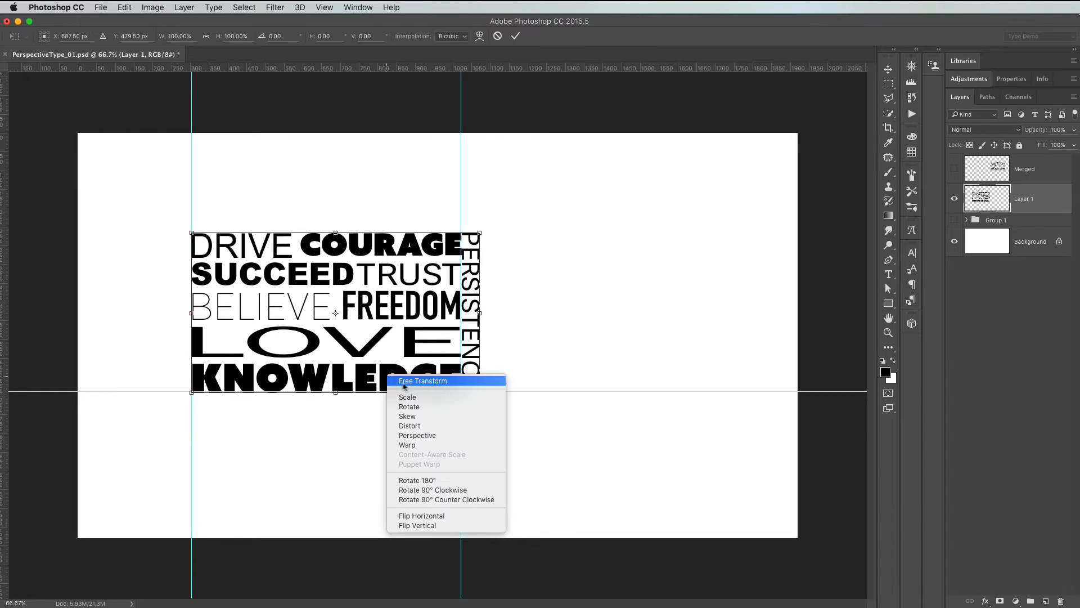
left_click(441, 434)
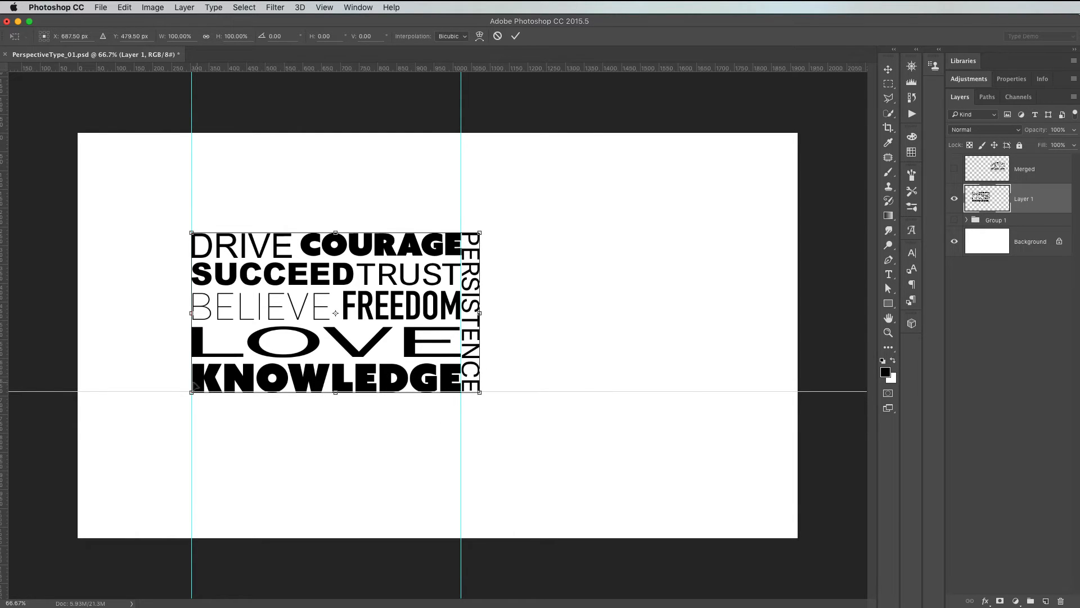
left_click_drag(192, 395, 191, 347)
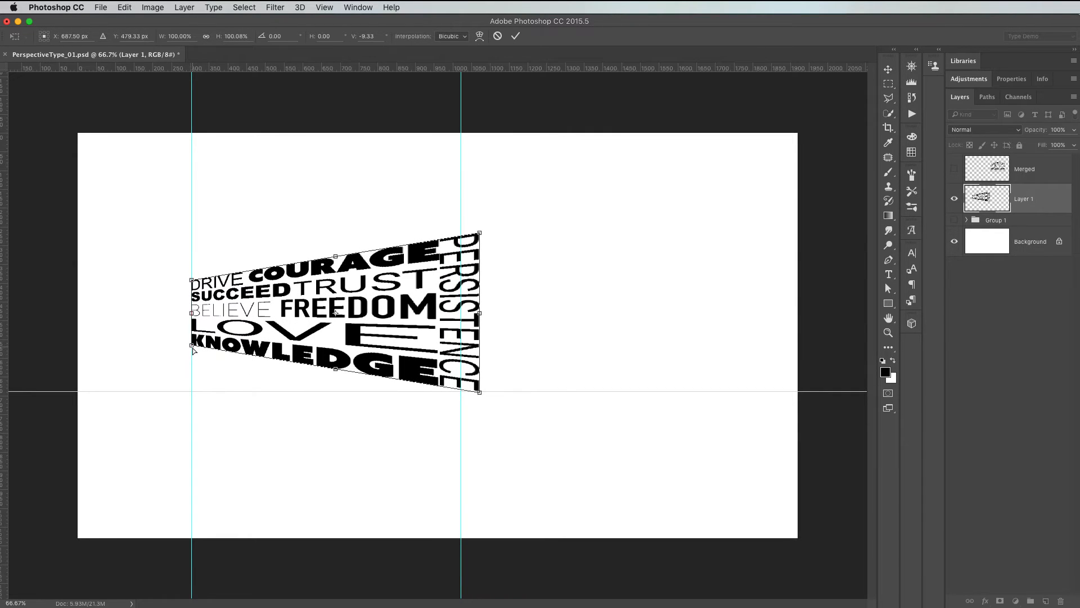
key("Escape")
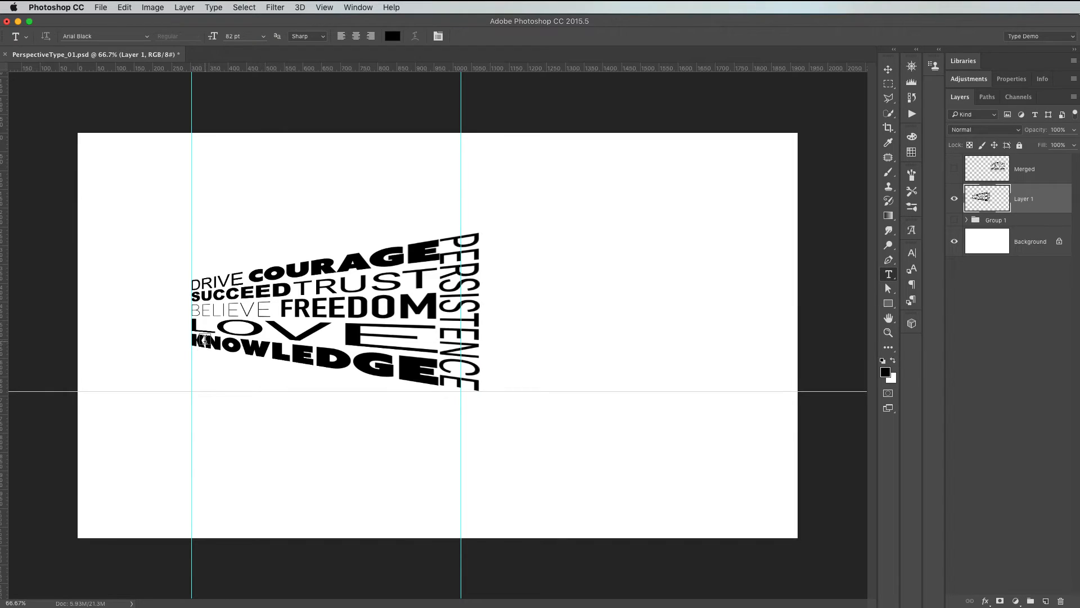
Narrow the perspective text on Layer 1 from its left side to about 48% width.
key("super+t")
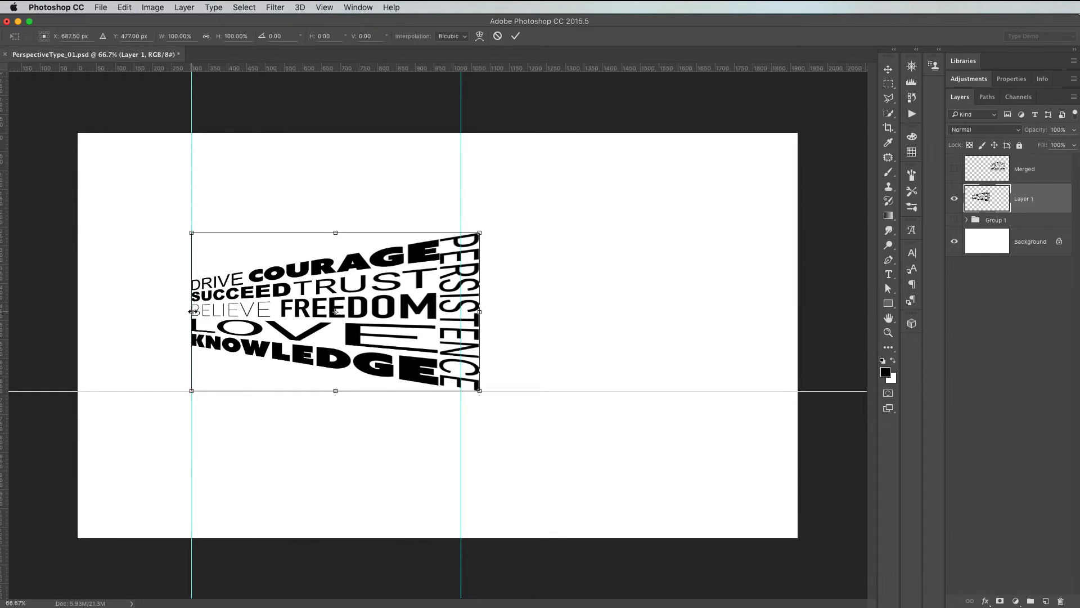
left_click_drag(192, 311, 368, 300)
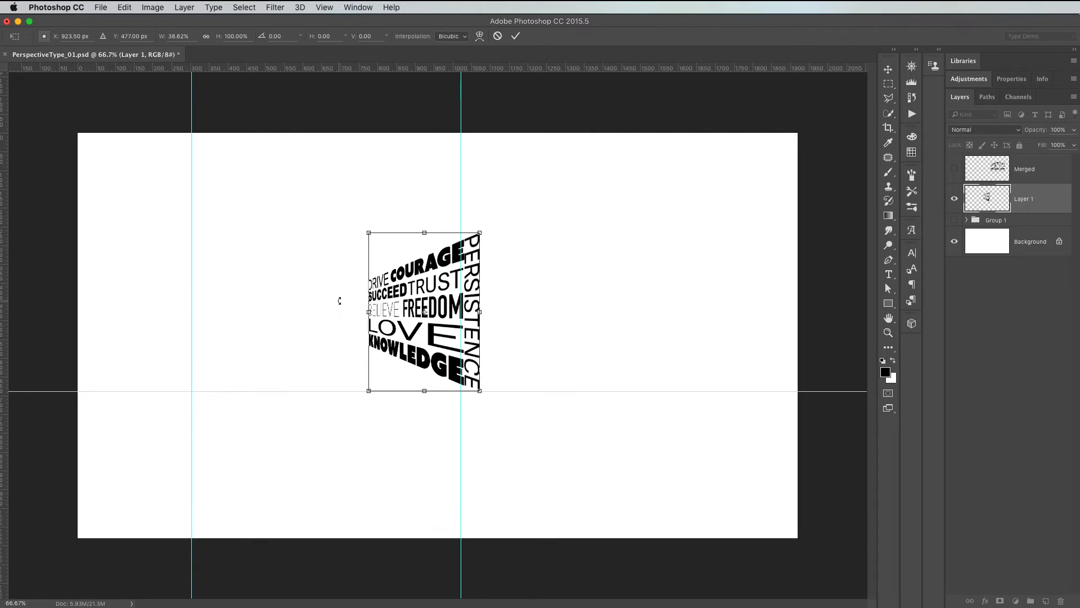
right_click(423, 362)
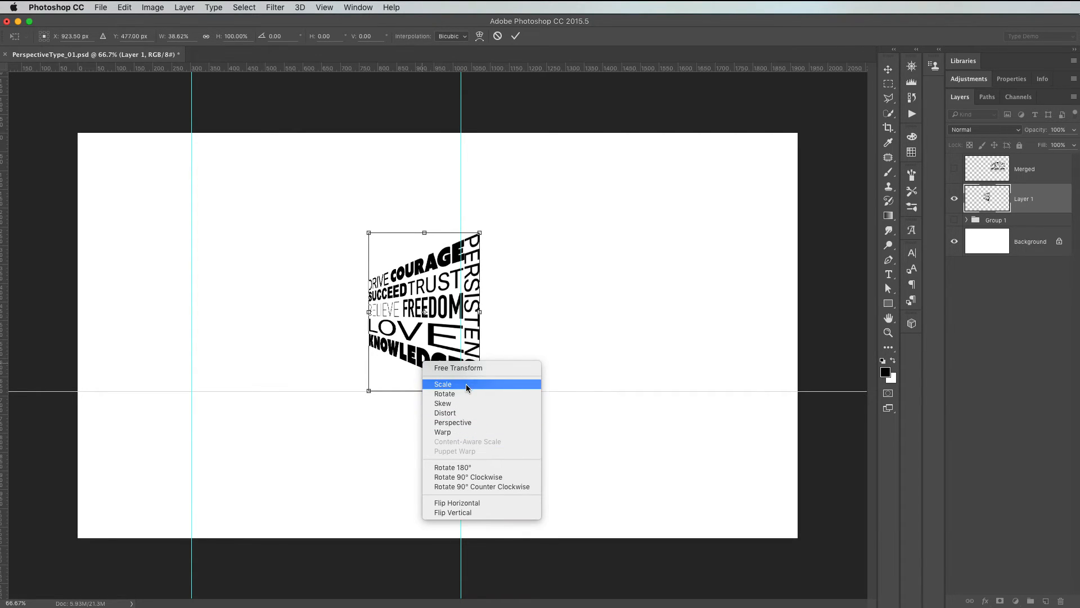
left_click(413, 355)
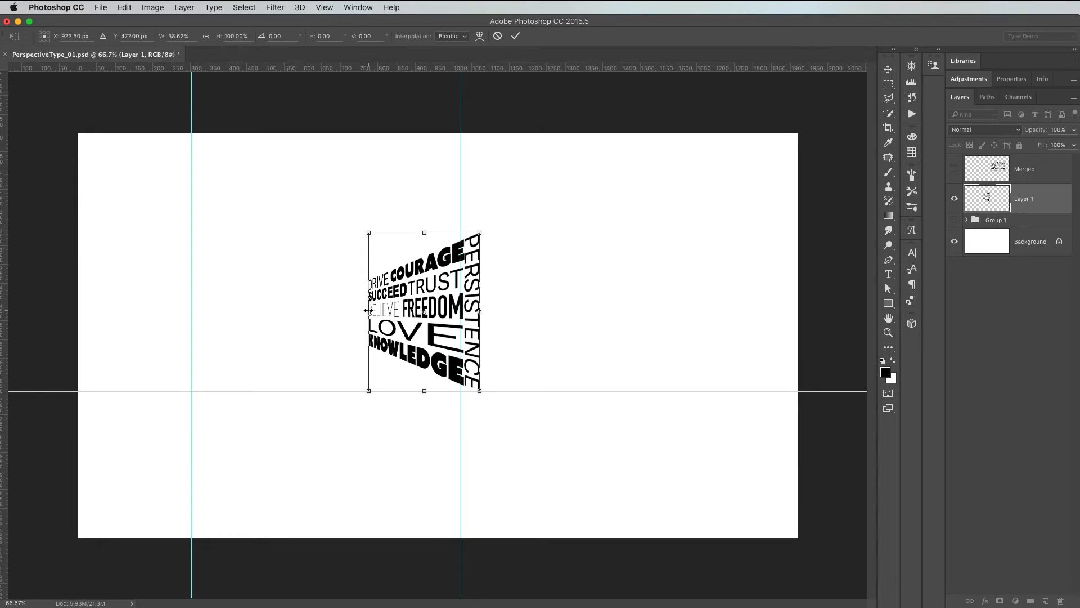
left_click_drag(369, 311, 336, 323)
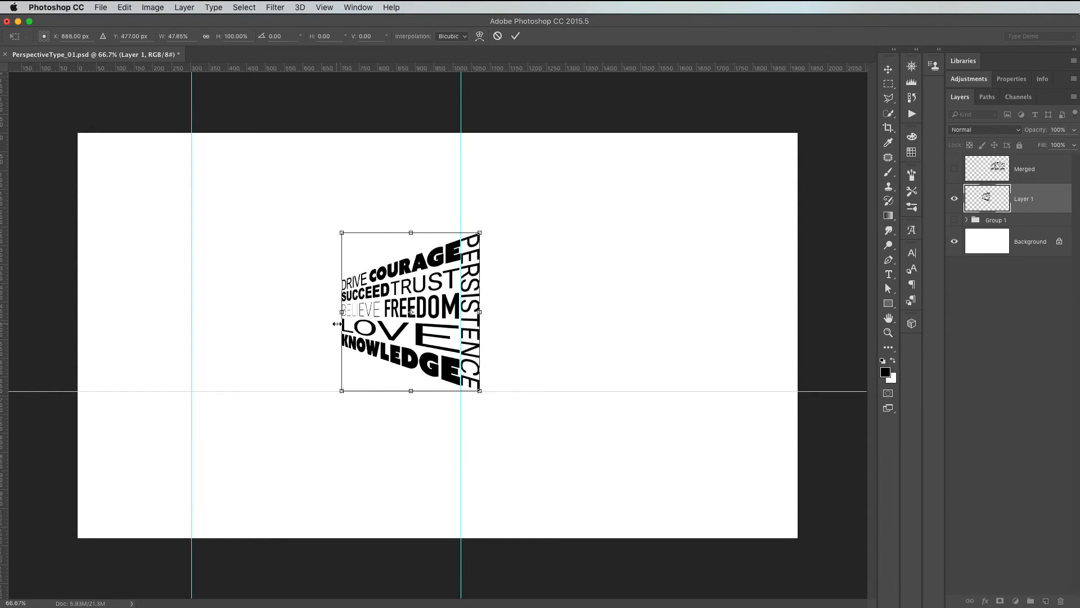
key("Return")
Skew Layer 1 vertically by about -18.6° from its left side so the text's bottom edge lies along the horizontal guide.
key("super+t")
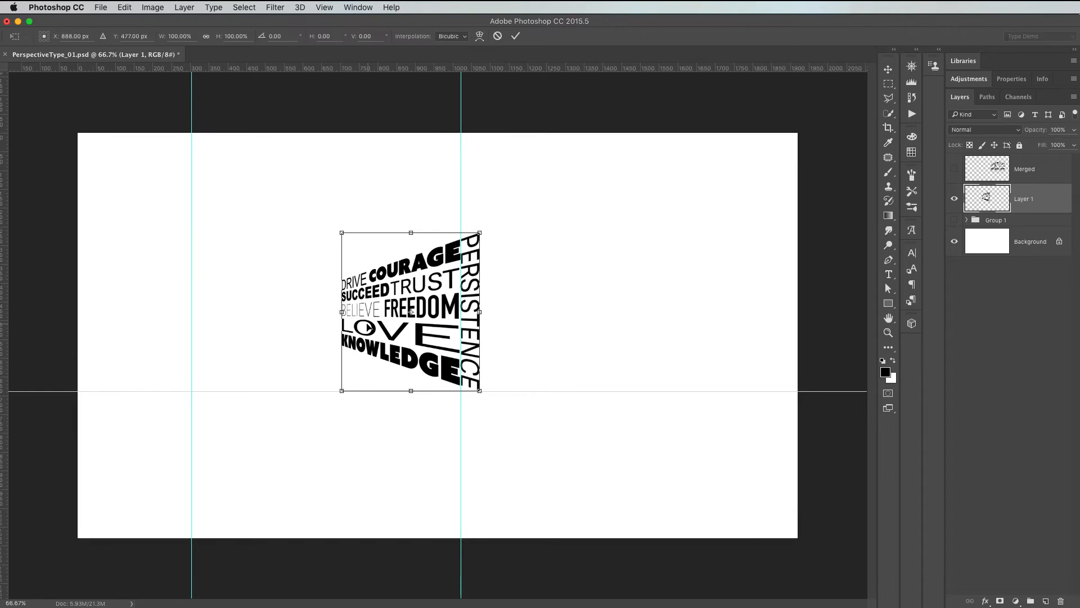
right_click(366, 349)
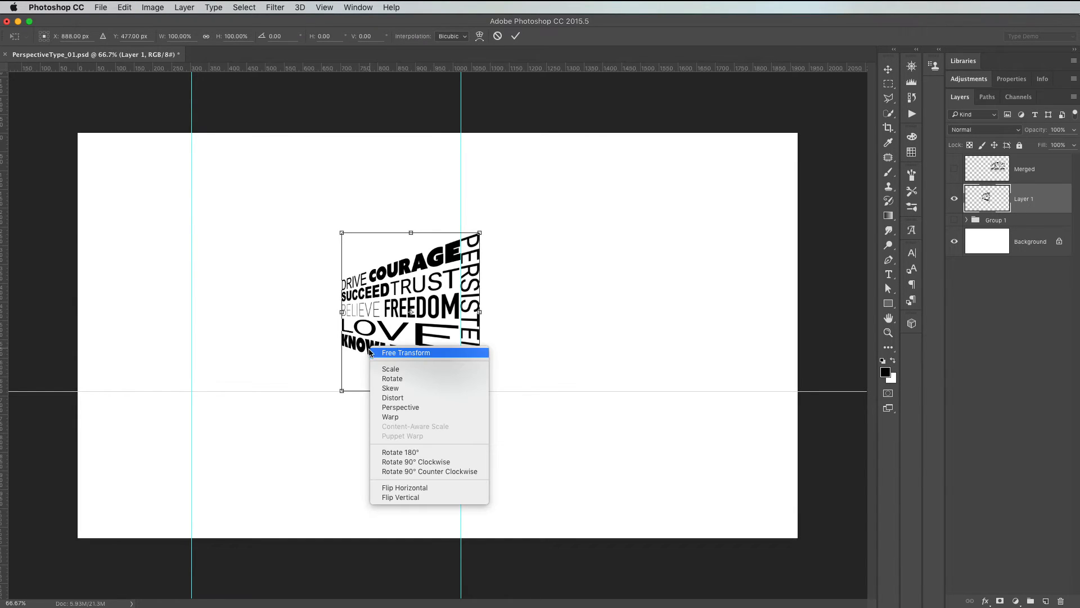
left_click(390, 388)
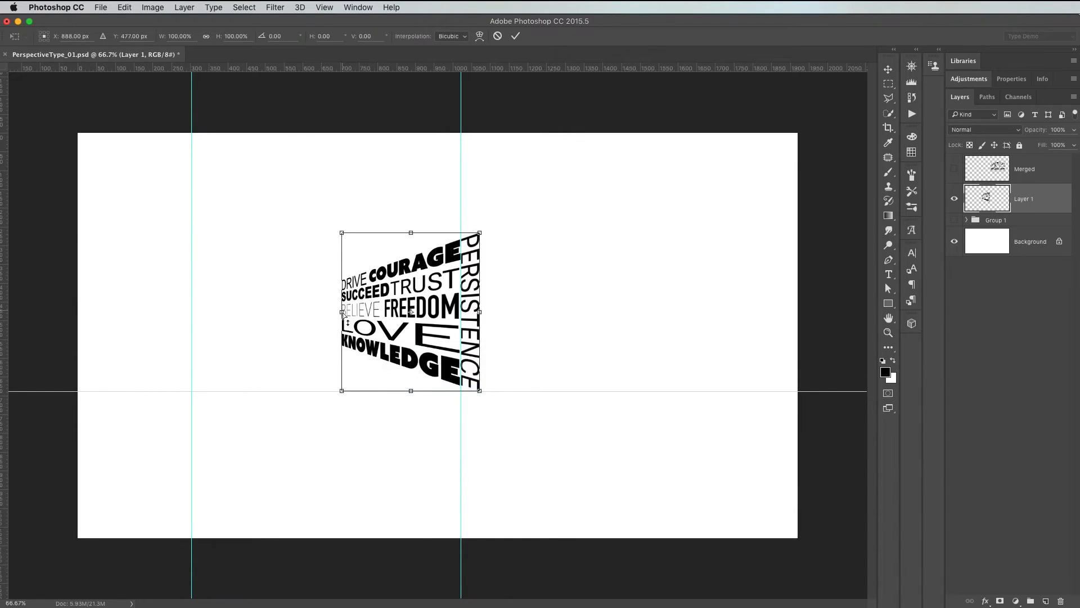
left_click_drag(343, 312, 348, 359)
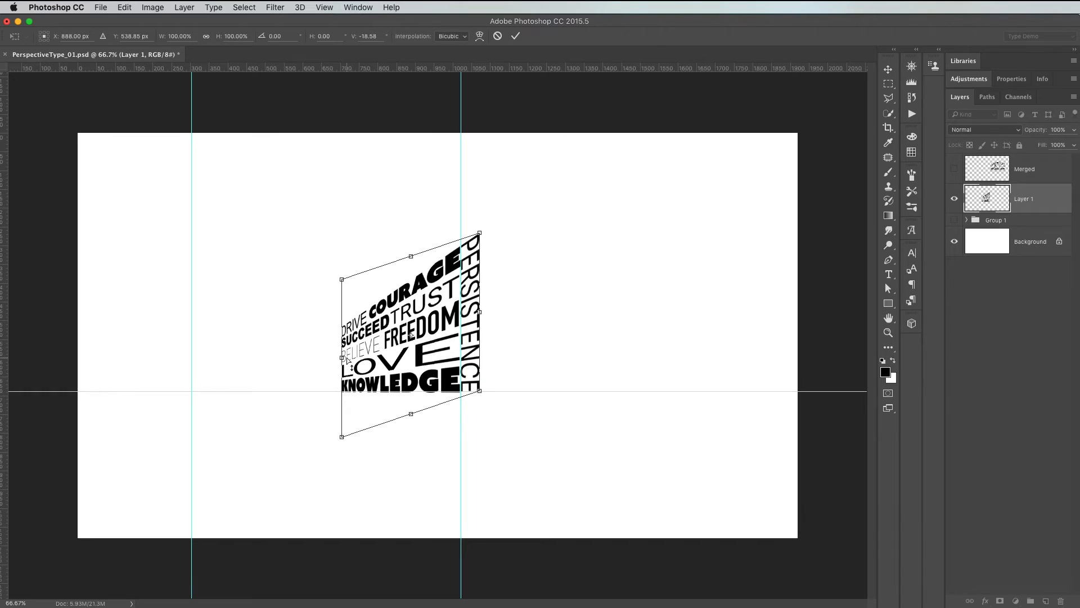
key("Return")
key("t")
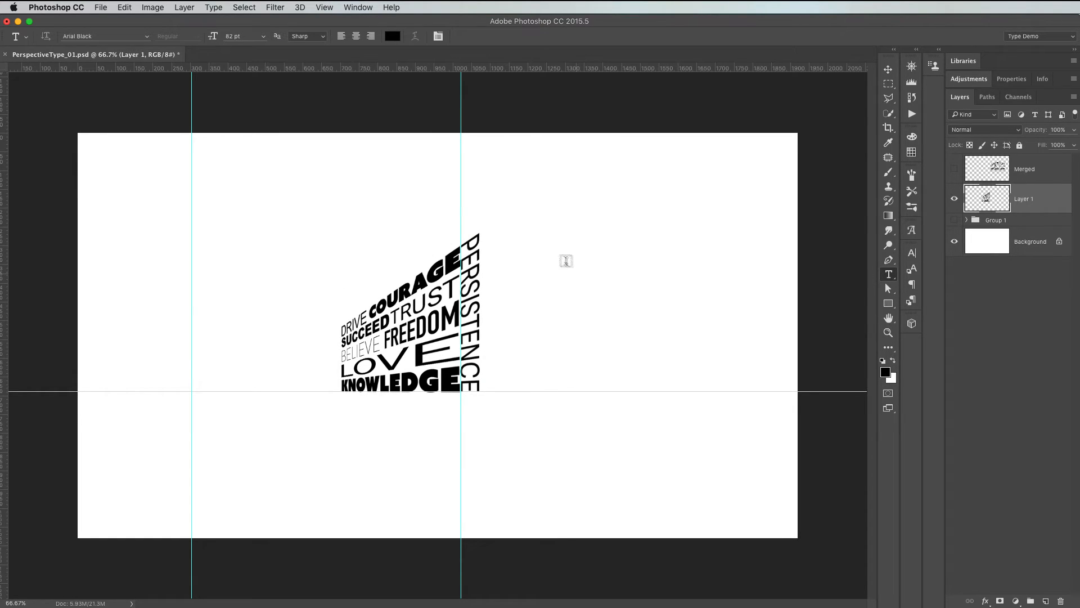
Hide Layer 1 and the Background, and show Group 1 with its text layers expanded.
left_click(954, 199)
left_click(955, 220)
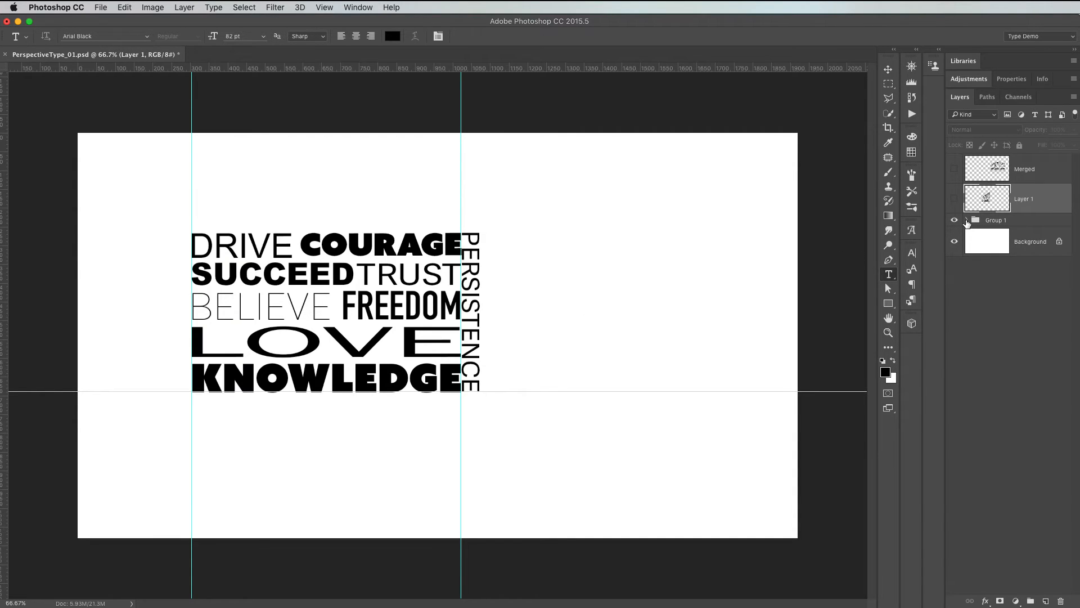
left_click(966, 220)
left_click(955, 510)
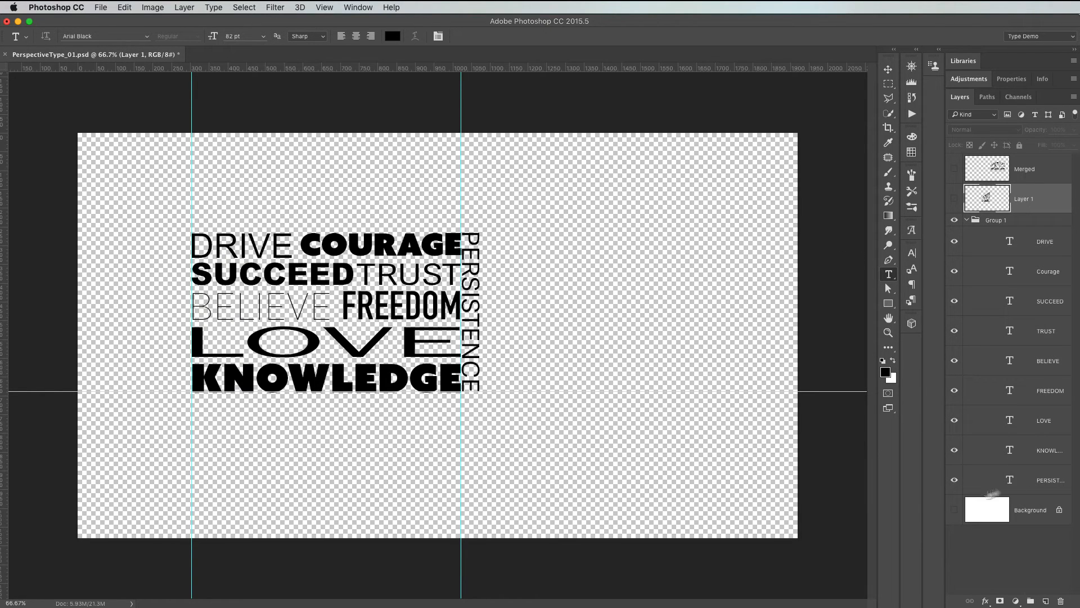
Move the vertical PERSISTENCE text from the right side of the word block to its left side, against the vertical guide.
left_click(1025, 482)
key("v")
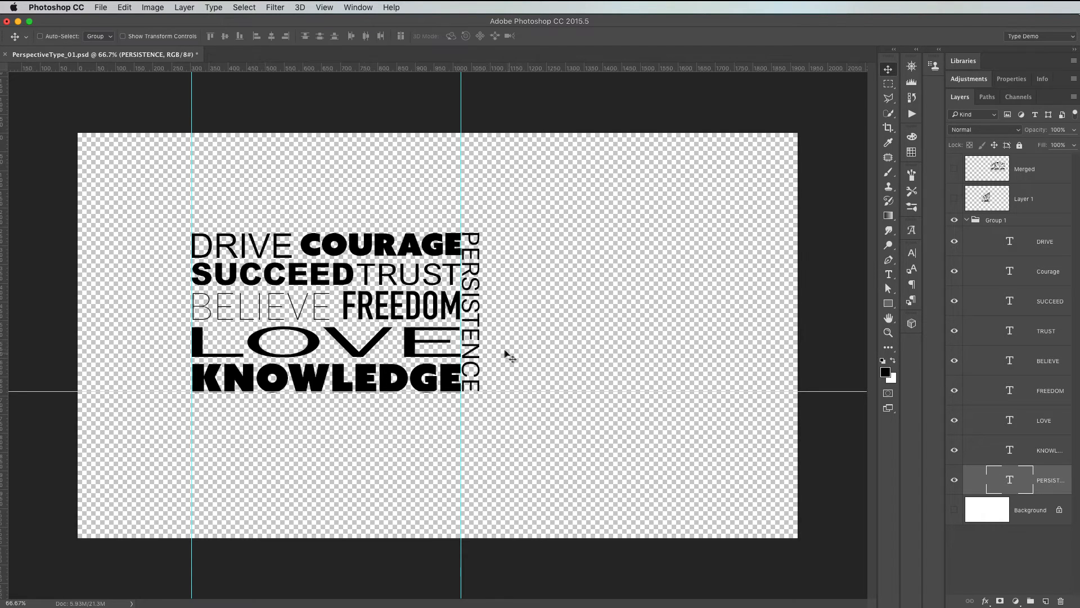
left_click_drag(481, 354, 192, 385)
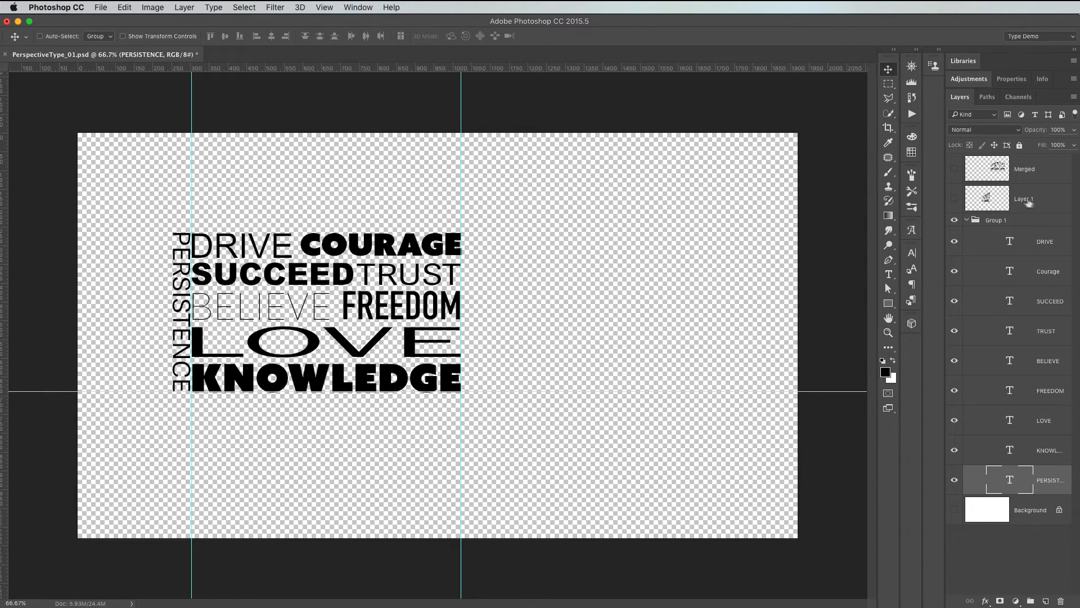
Collapse Group 1 and stamp the visible text onto a new layer directly above it.
left_click(1017, 221)
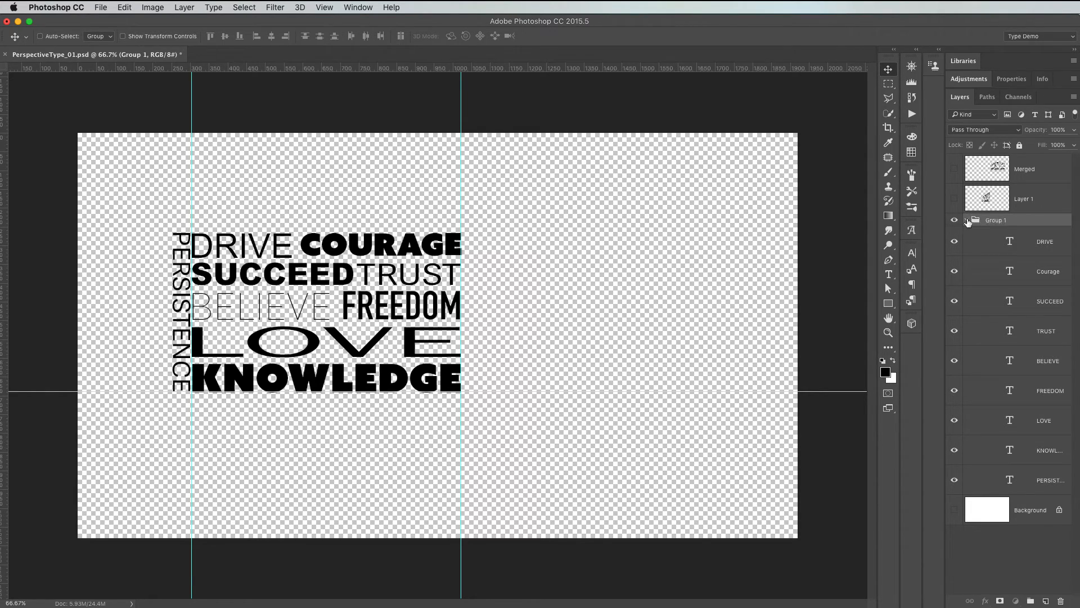
left_click(967, 221)
left_click(1046, 600)
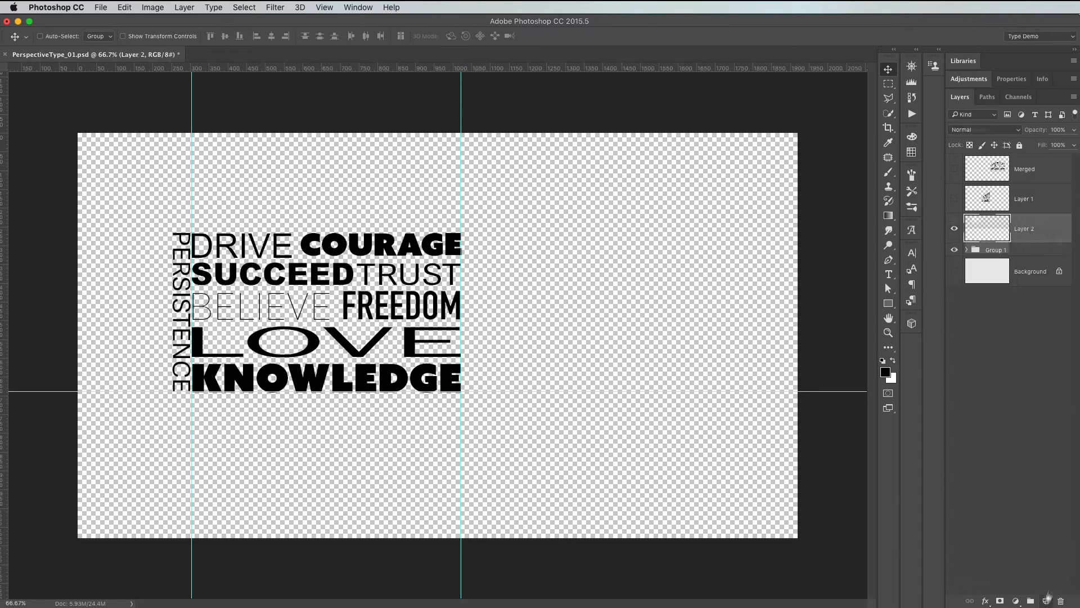
key("super+alt+shift+e")
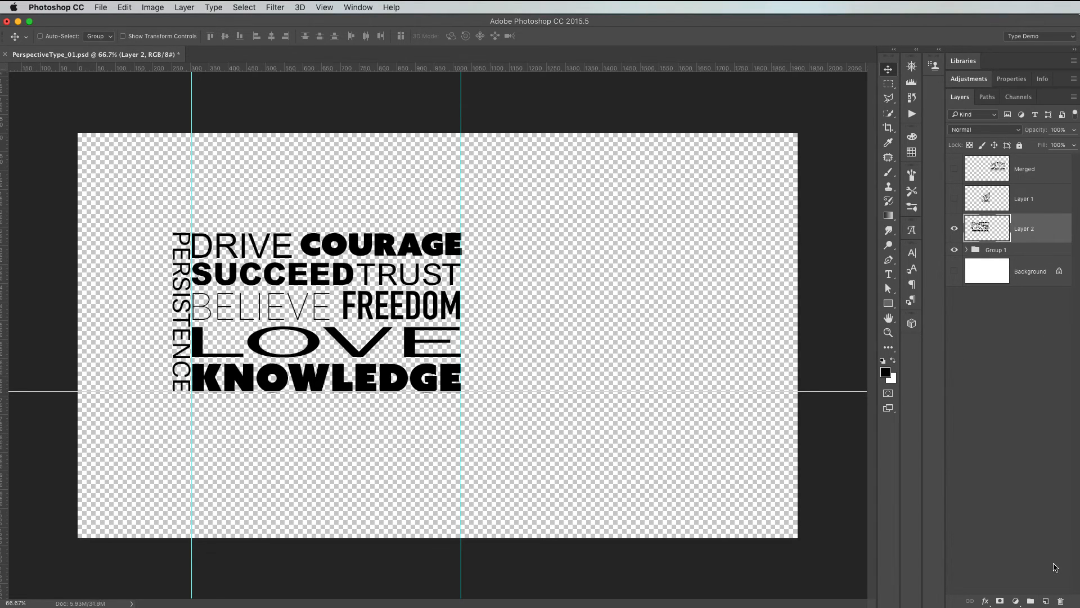
Show Layer 1 instead of Group 1, and move Layer 2's text against the right edge of the perspective face.
left_click(953, 252)
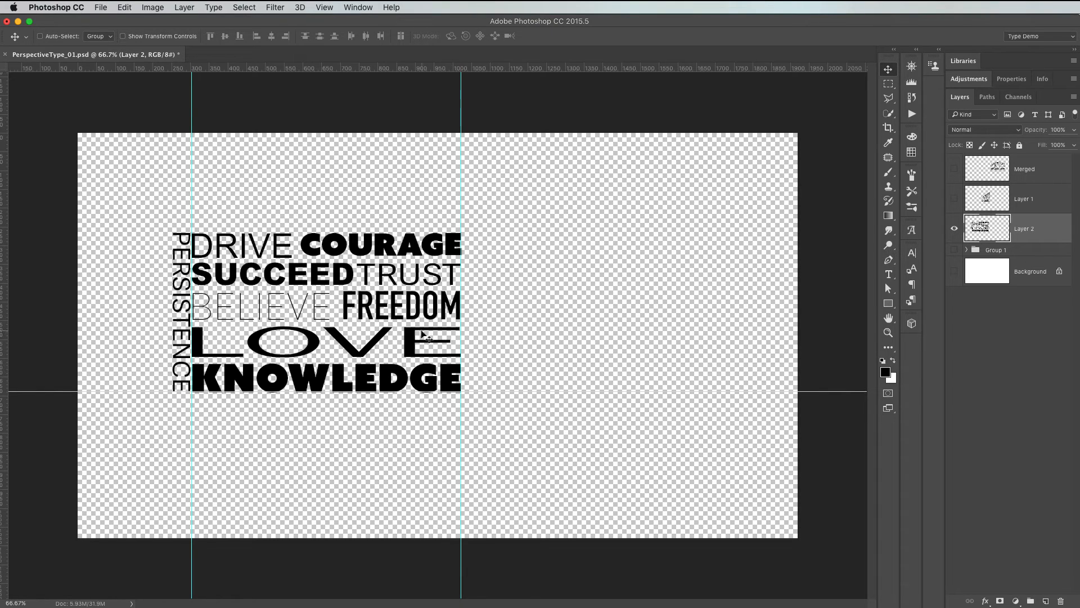
left_click(954, 199)
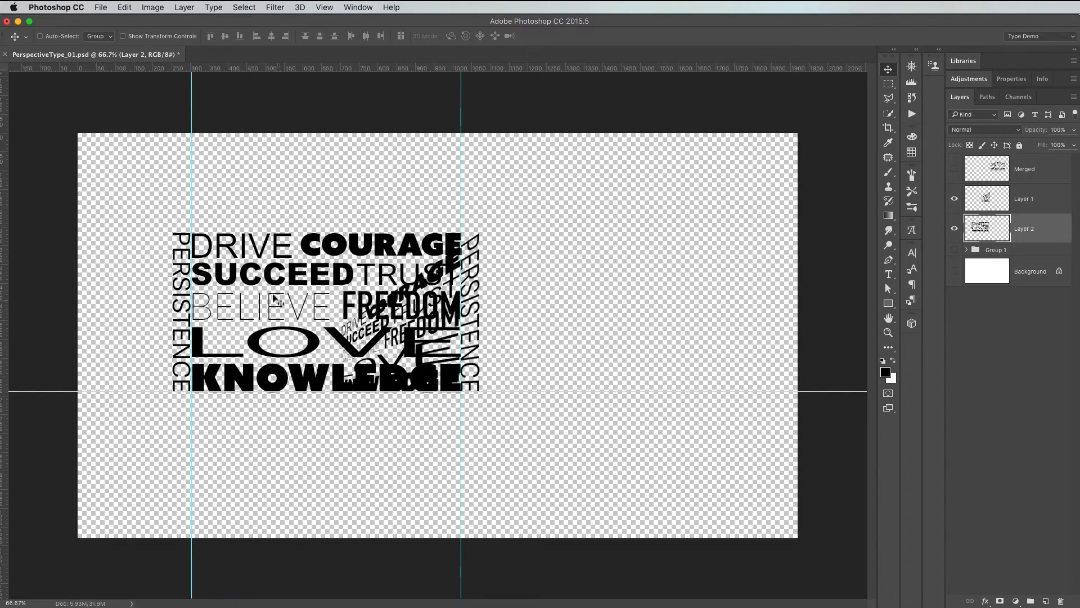
left_click_drag(288, 284, 589, 258)
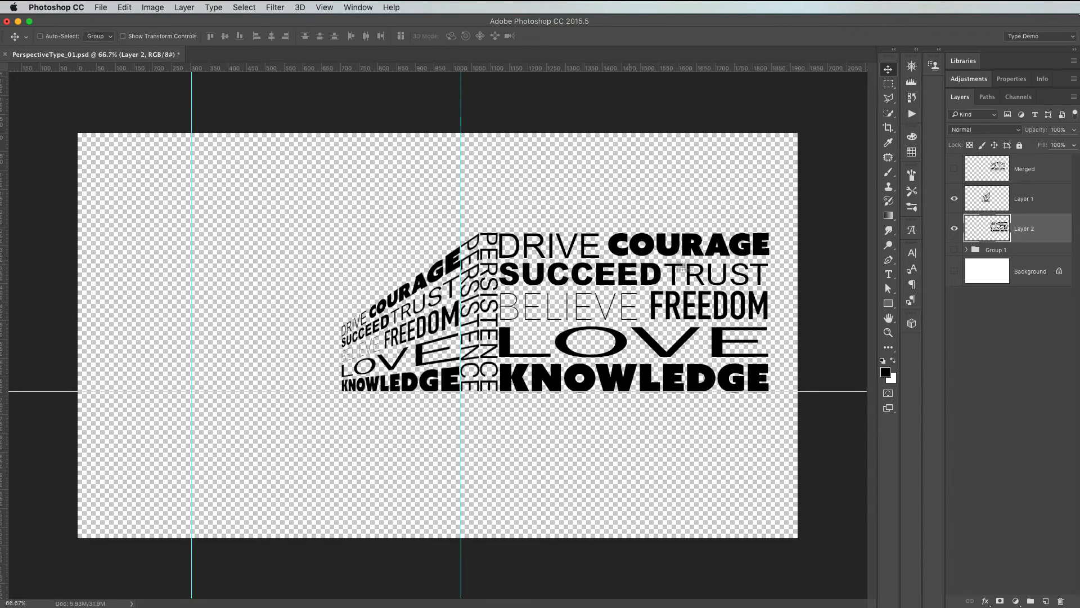
Apply a Perspective transform to Layer 2 that shortens its right edge evenly, with a vertical skew of about 8.2°.
key("super+t")
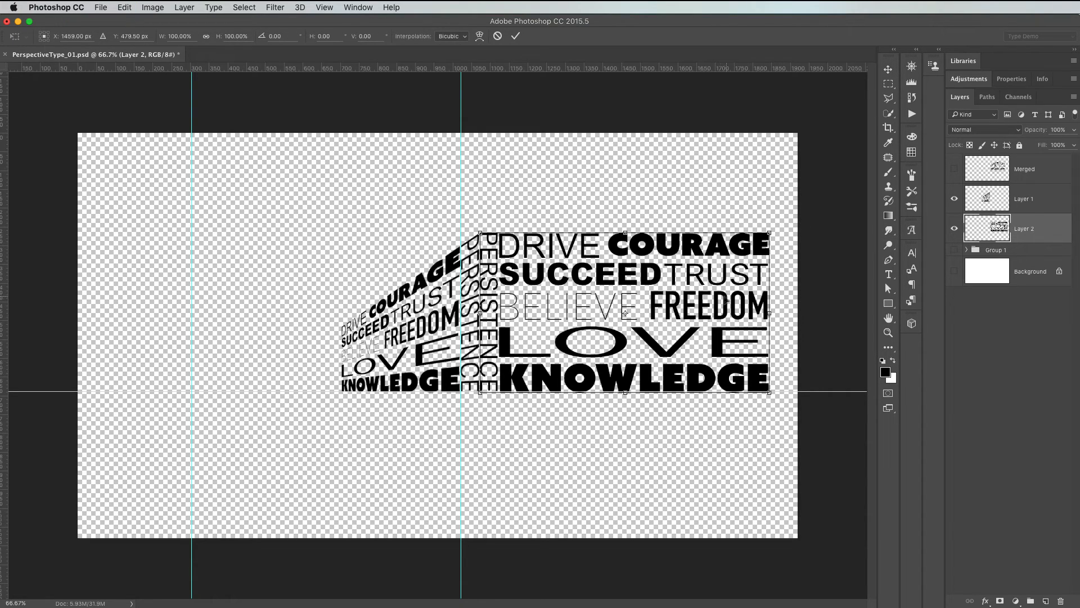
right_click(679, 340)
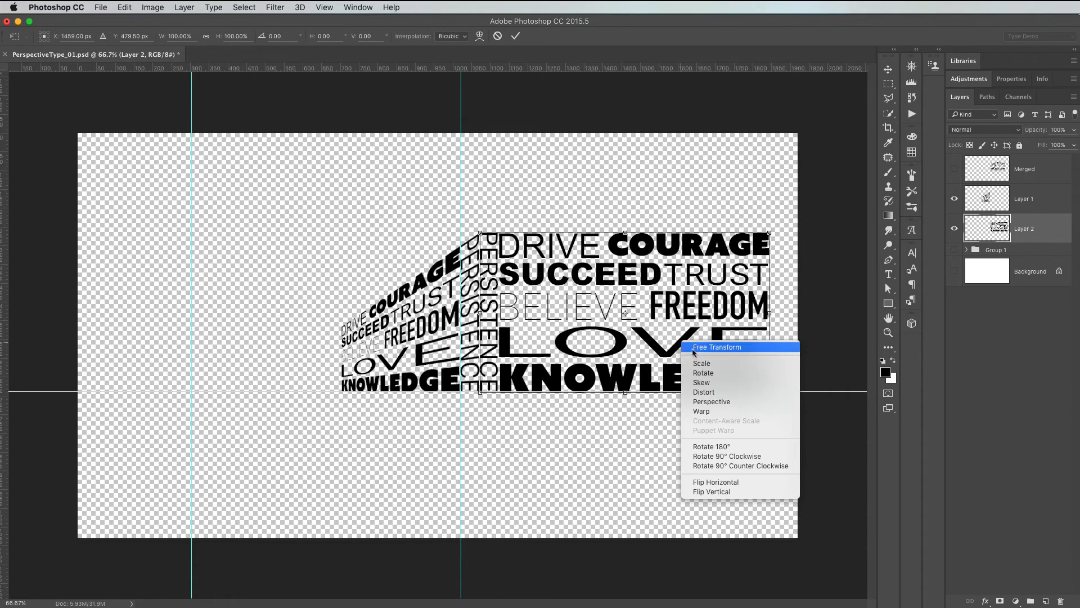
left_click(719, 401)
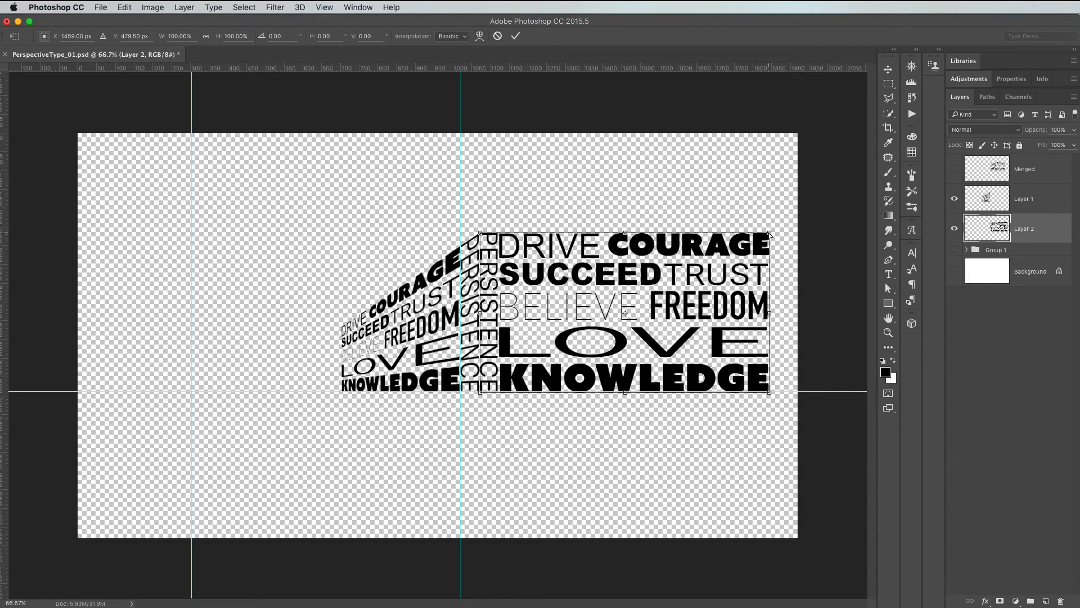
left_click_drag(770, 233, 766, 278)
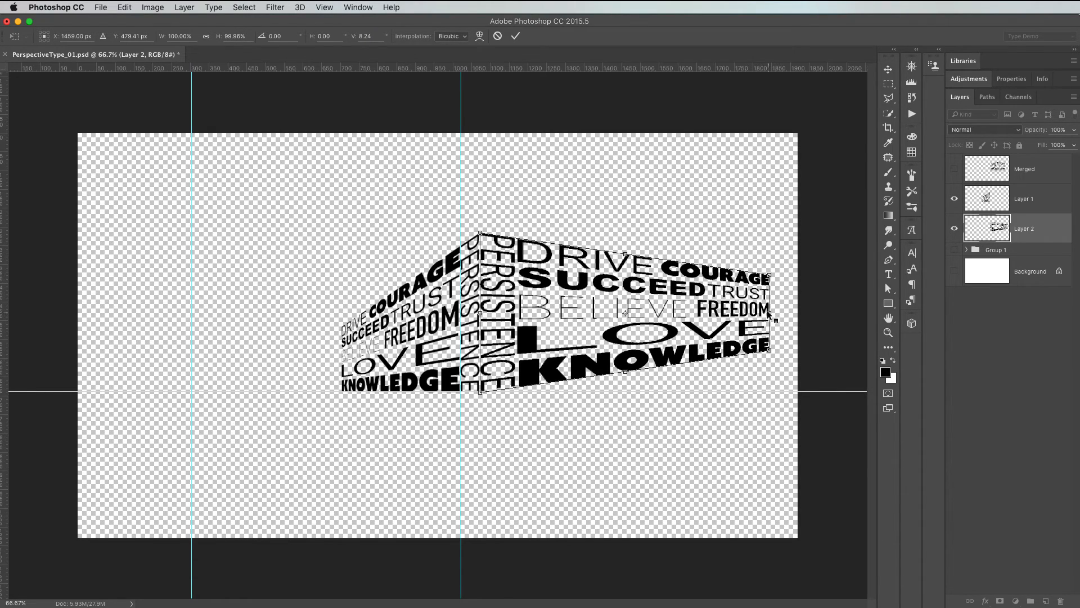
Skew Layer 2's right side downward to about 16.2° so its bottom edge lies along the horizontal guide.
right_click(746, 331)
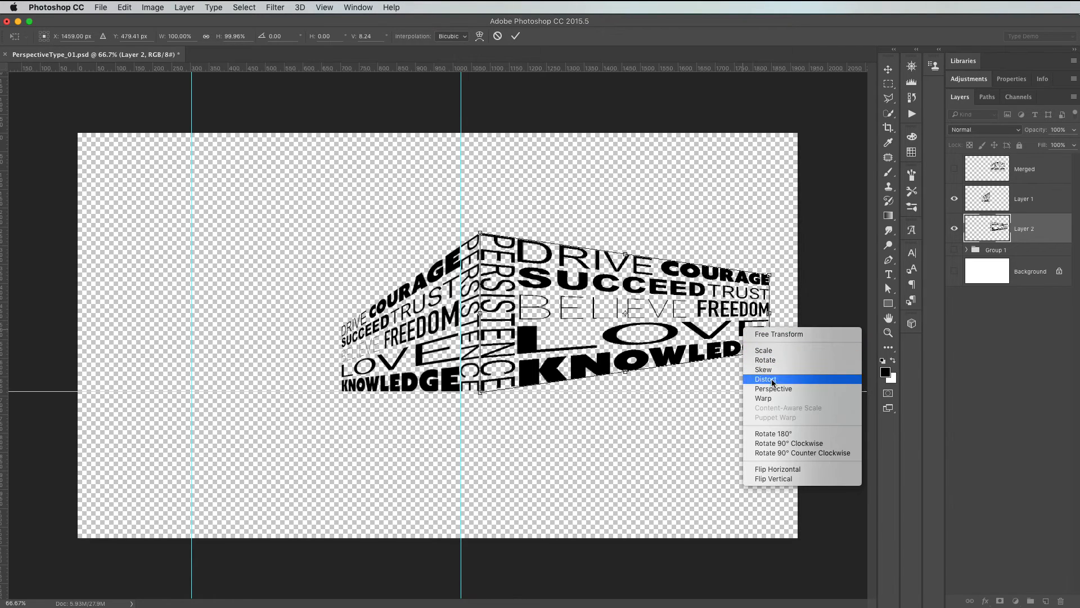
left_click(764, 369)
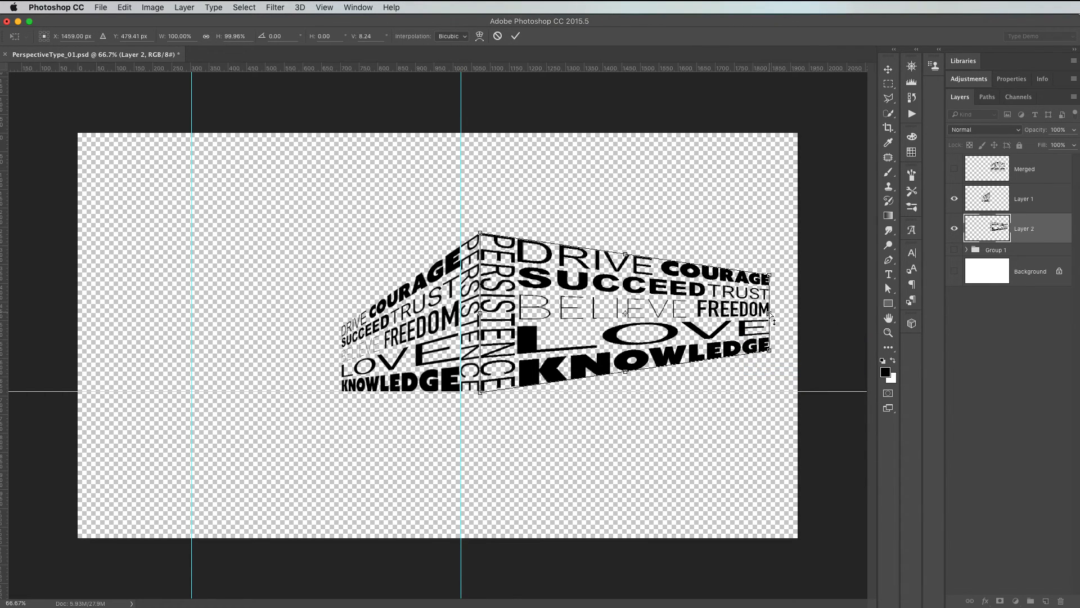
left_click_drag(772, 316, 770, 354)
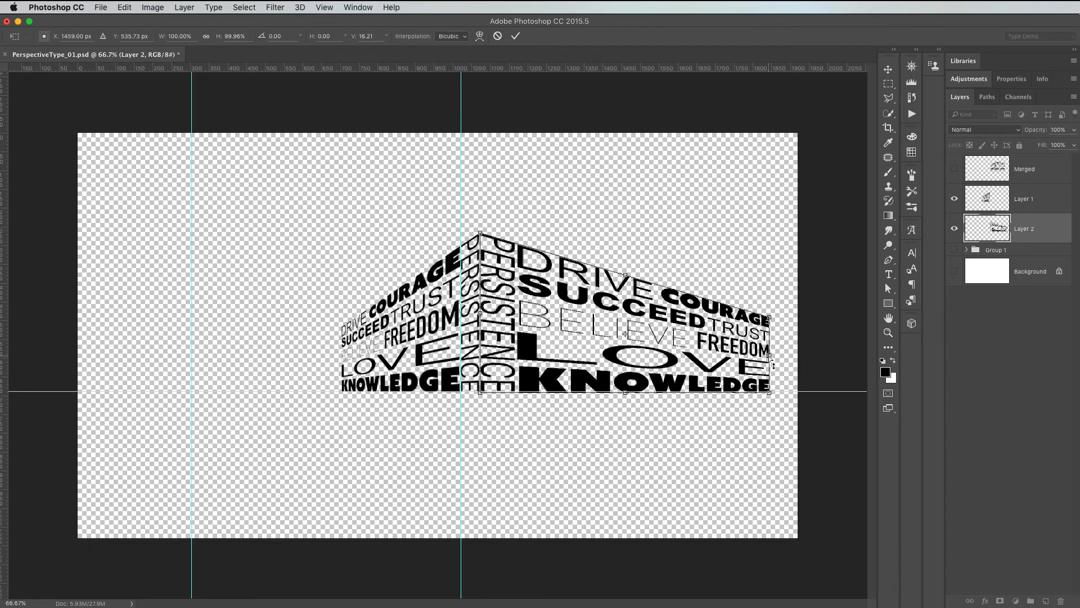
key("Return")
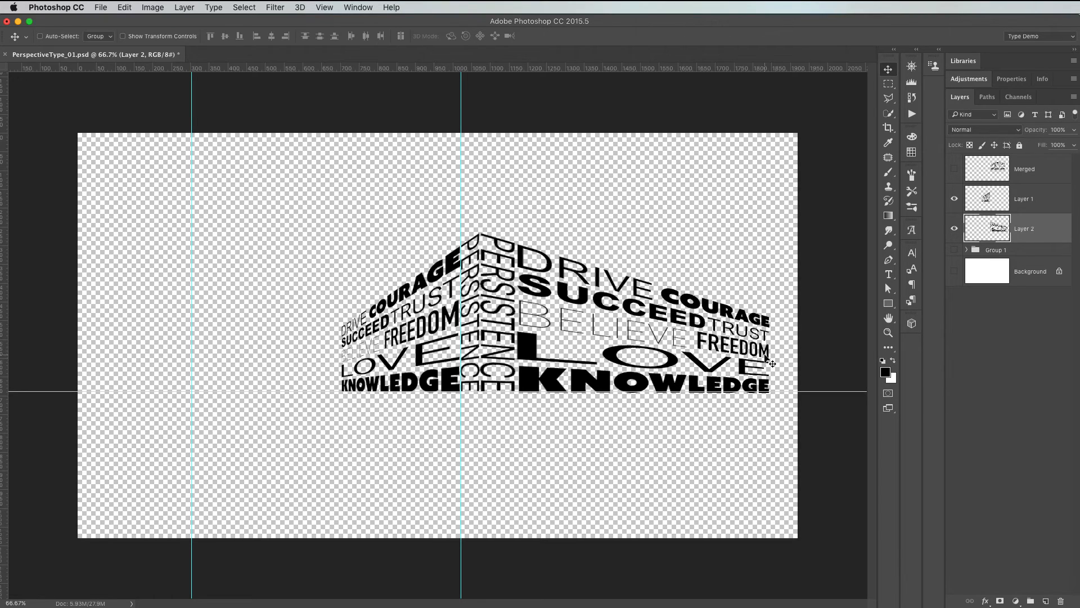
Narrow Layer 2 from its right side to about 38% width to complete the right face.
key("super+t")
left_click_drag(770, 316, 590, 314)
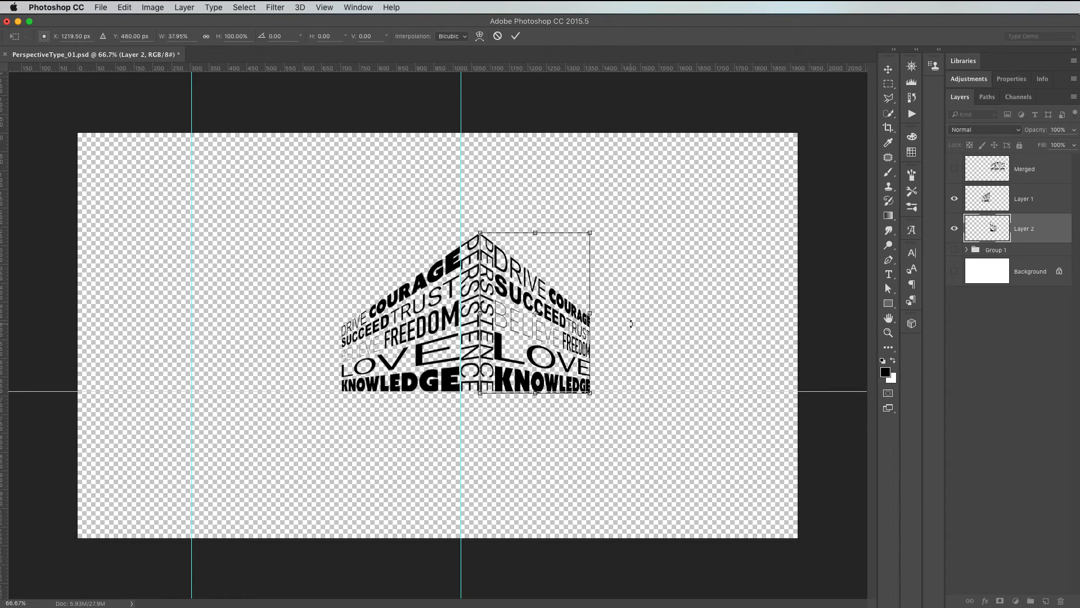
key("Return")
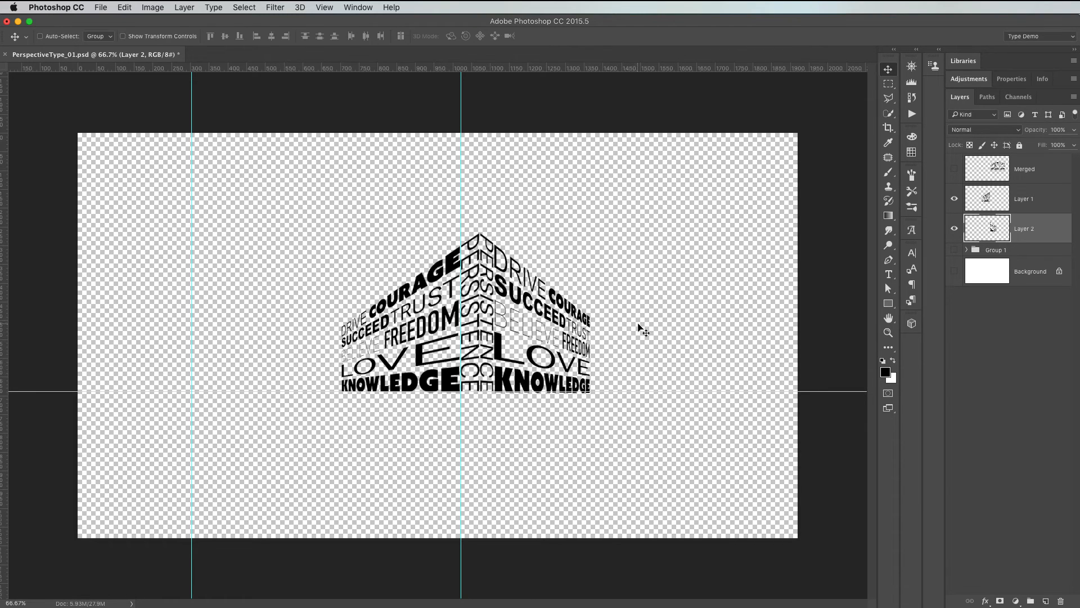
Merge Layer 1 and Layer 2 into a single layer and duplicate it.
left_click(1046, 200, "shift")
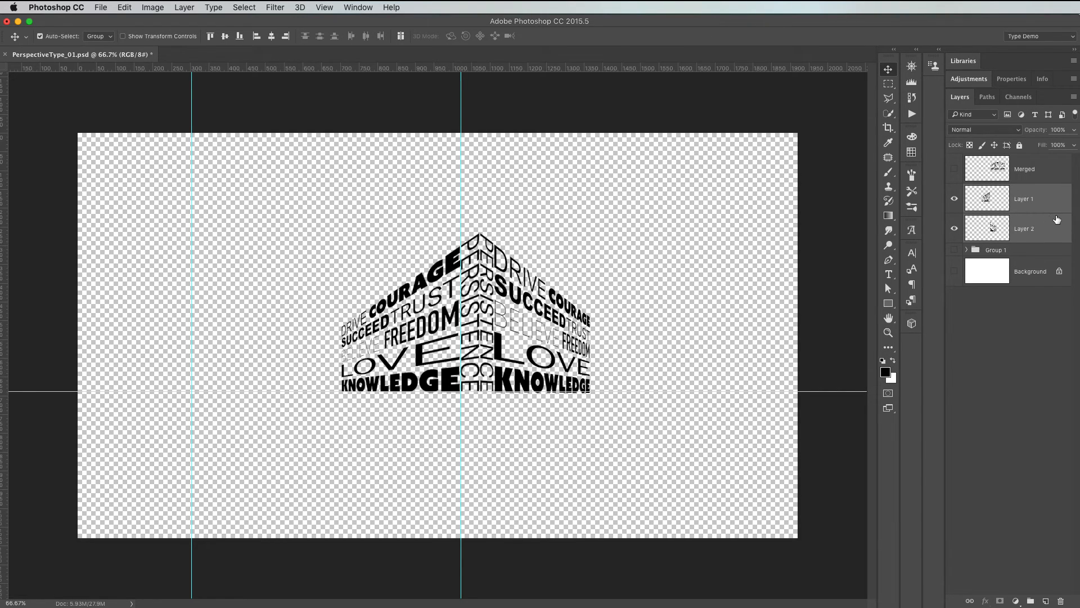
key("super+e")
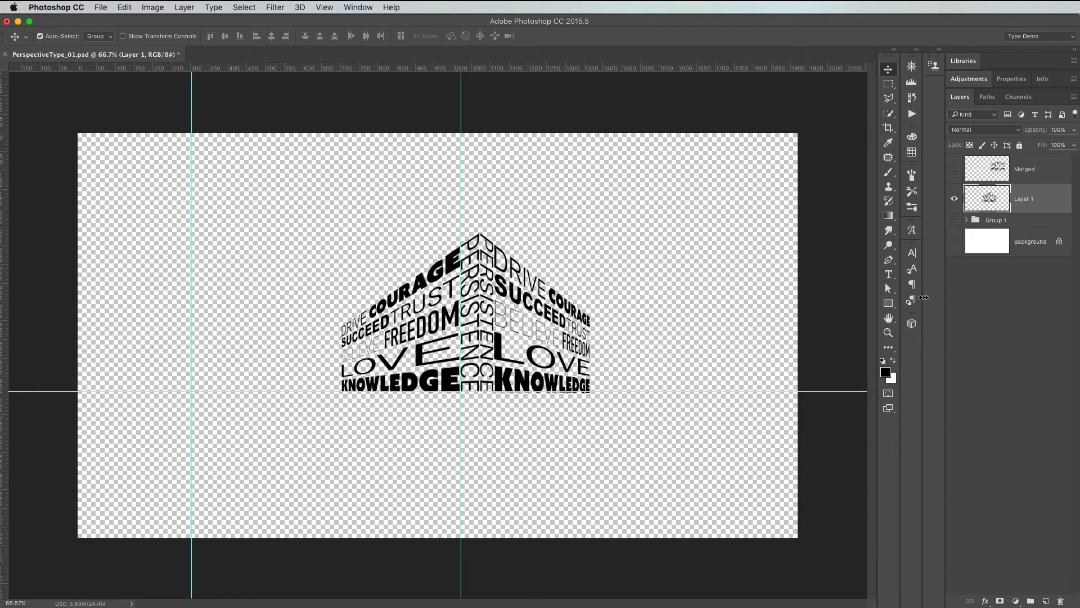
key("super+j")
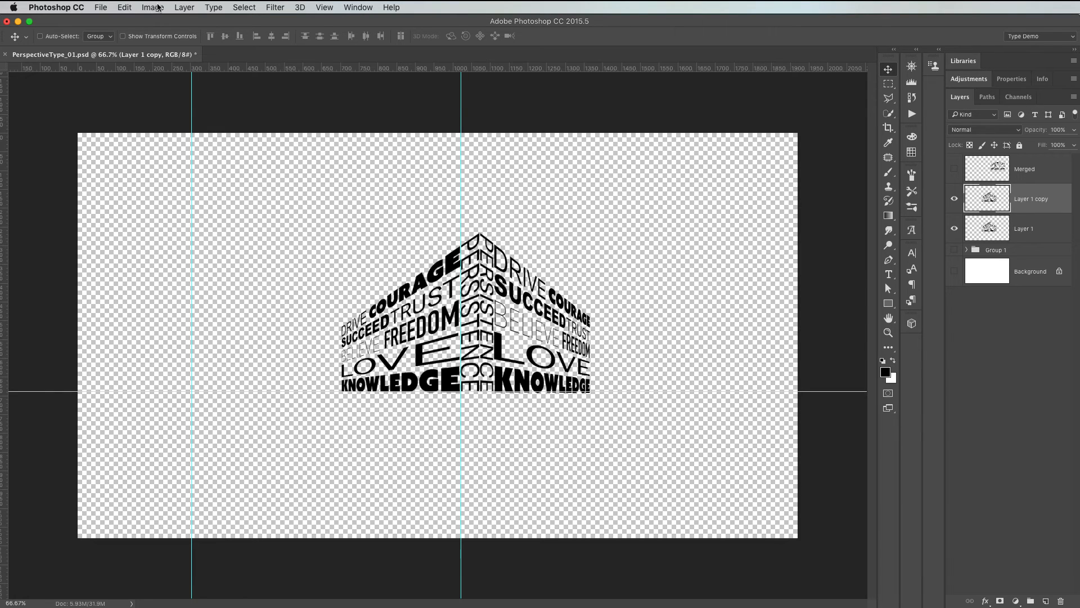
Flip the duplicated layer vertically and move it directly below the original text box as a reflection.
left_click(125, 7)
mouse_move(225, 246)
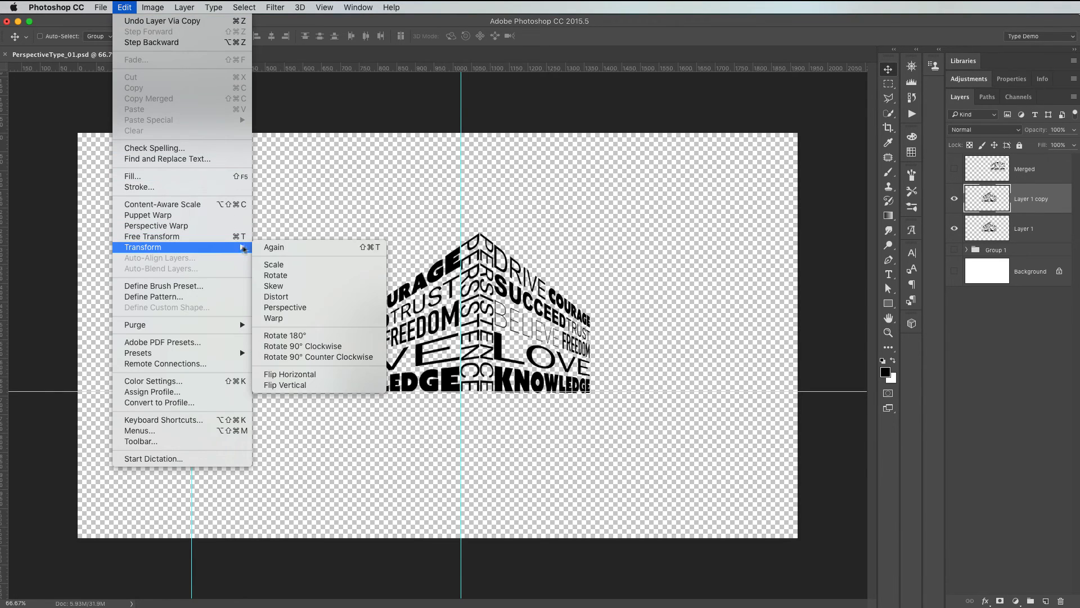
left_click(336, 386)
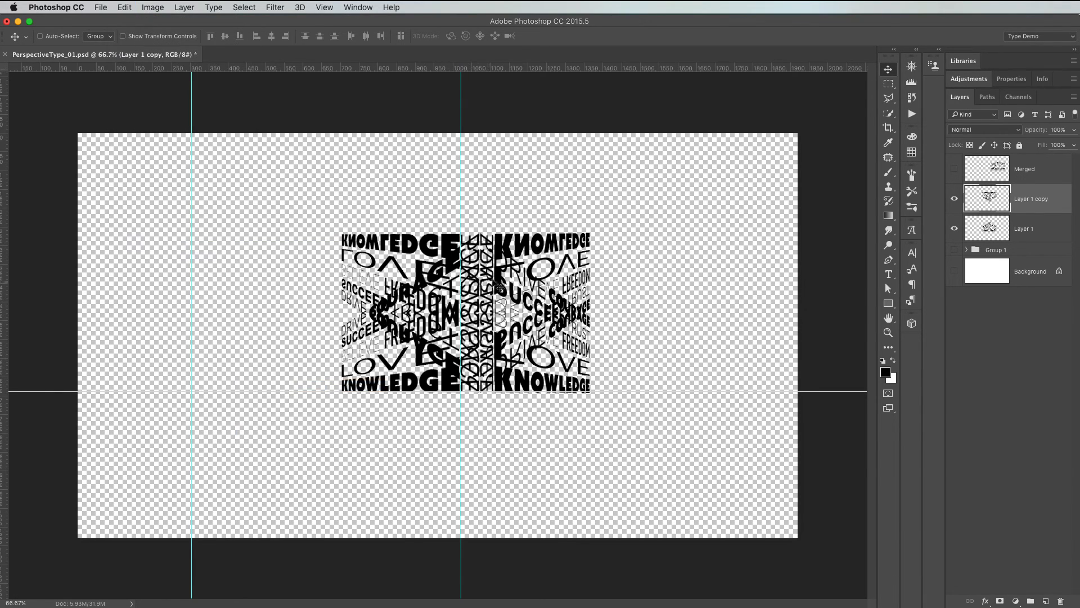
left_click_drag(491, 281, 490, 439)
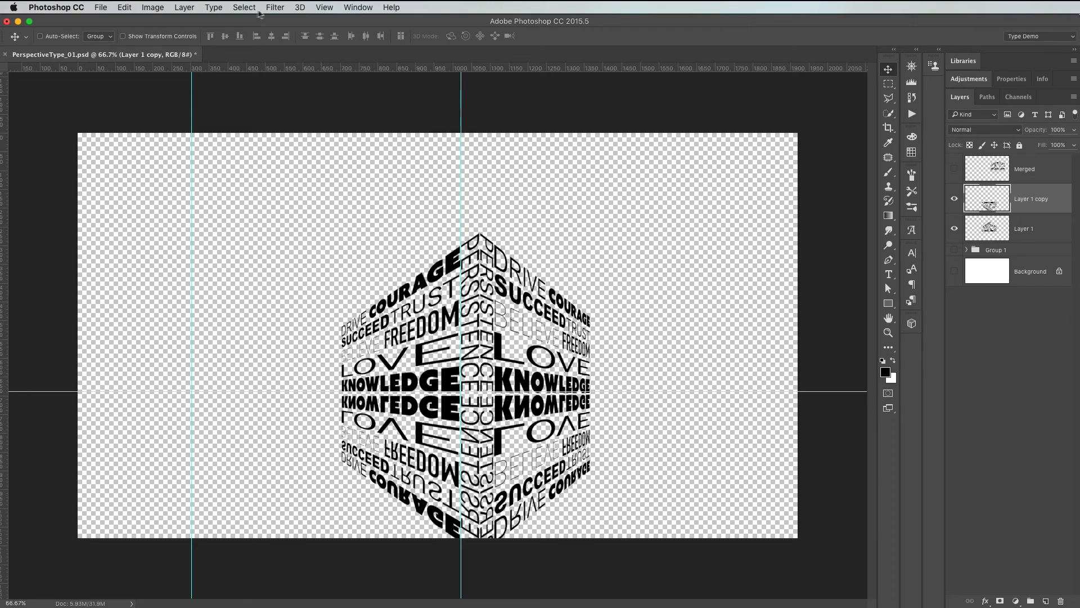
Apply a Tilt-Shift blur of 15 px to the reflection on Layer 1 copy.
left_click(275, 7)
mouse_move(364, 145)
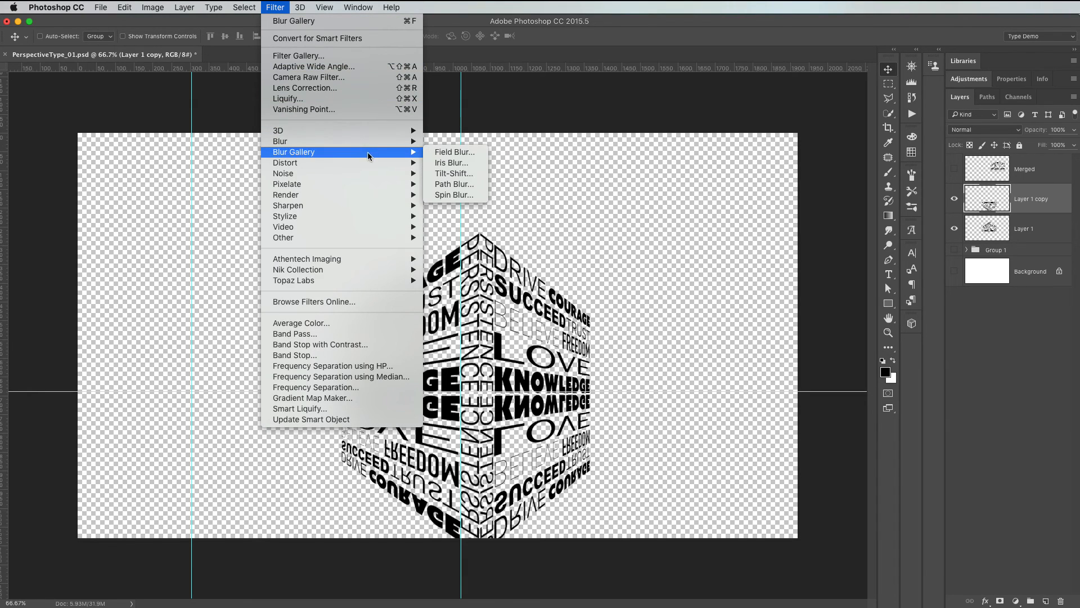
left_click(469, 173)
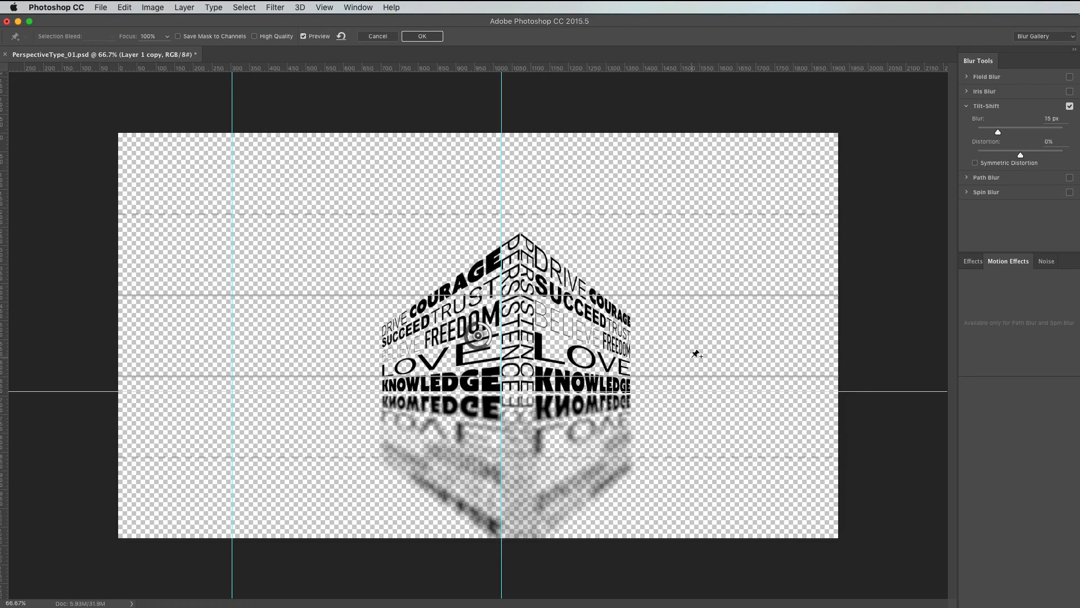
key("Return")
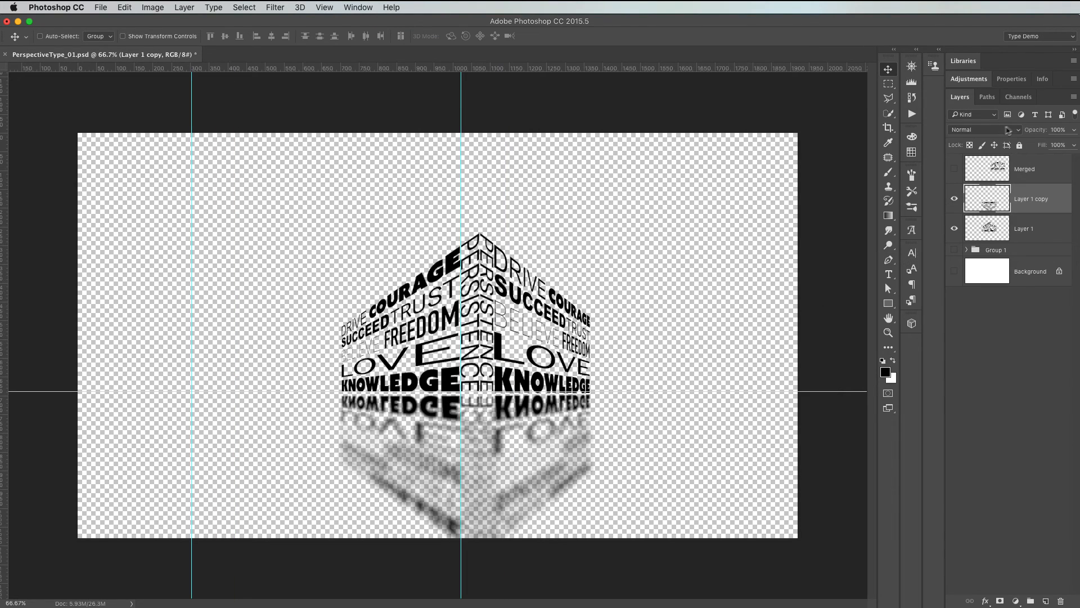
Lower the opacity of Layer 1 copy to 66% and show the Background layer.
left_click_drag(1038, 130, 1021, 136)
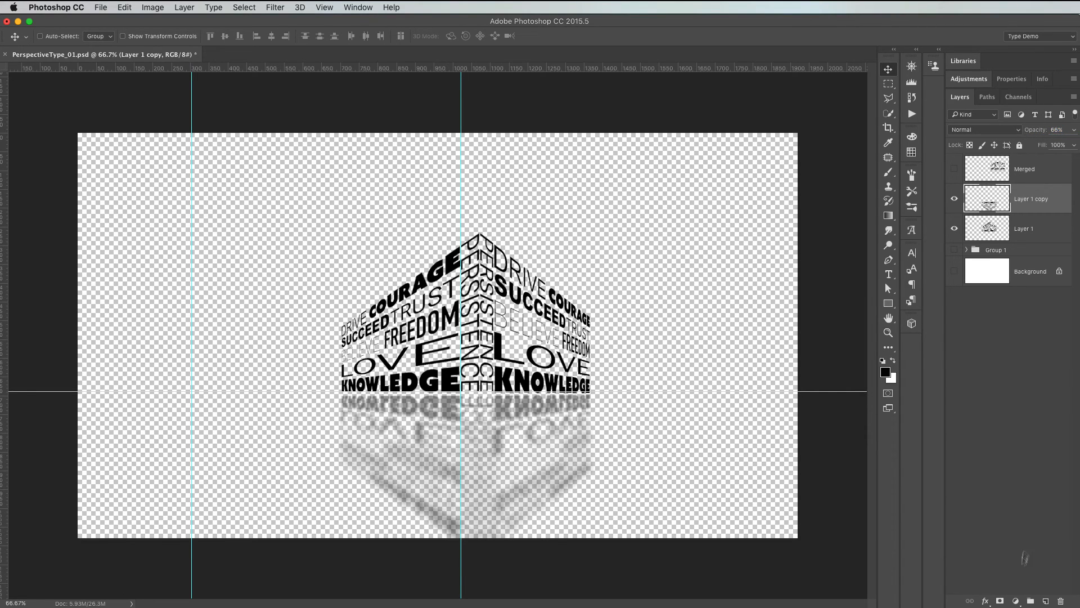
left_click(954, 273)
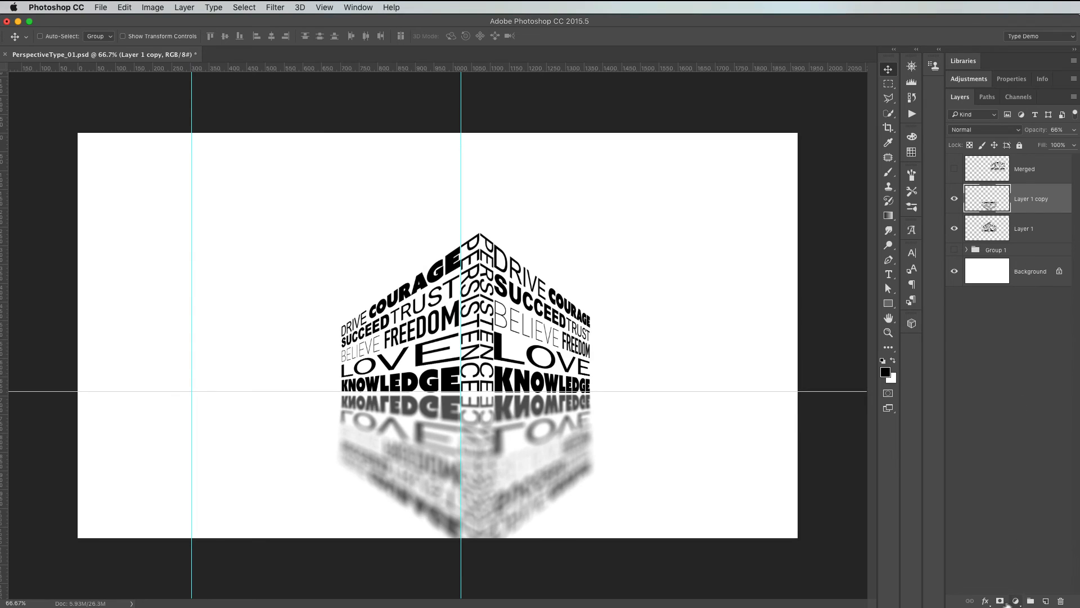
Fade the reflection out downward with a linear gradient on a new layer mask, and reduce the layer's opacity to 19%.
left_click(1000, 599)
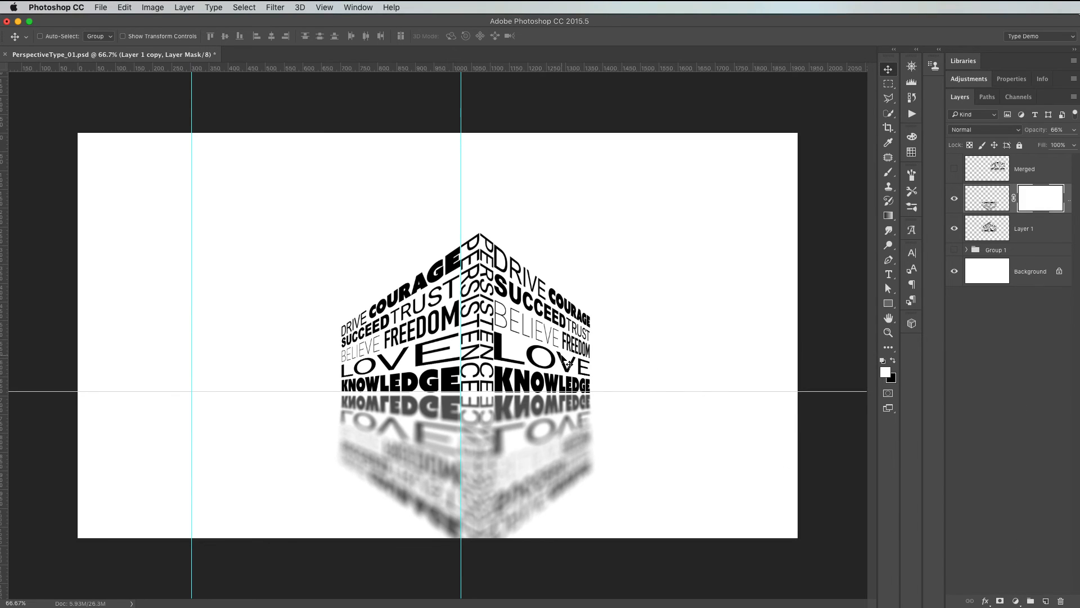
key("g")
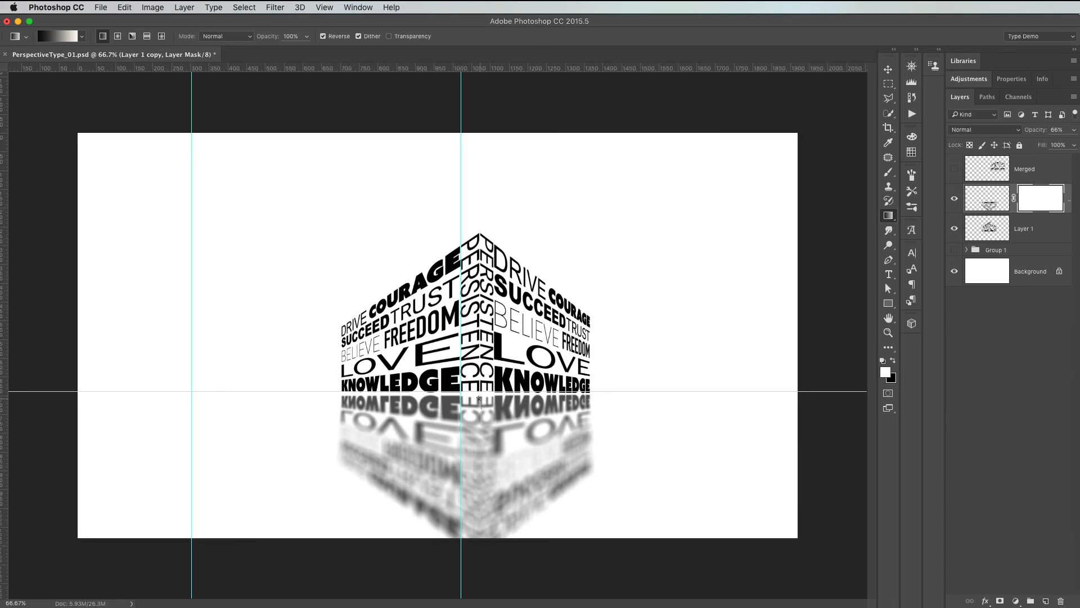
left_click_drag(478, 399, 483, 454)
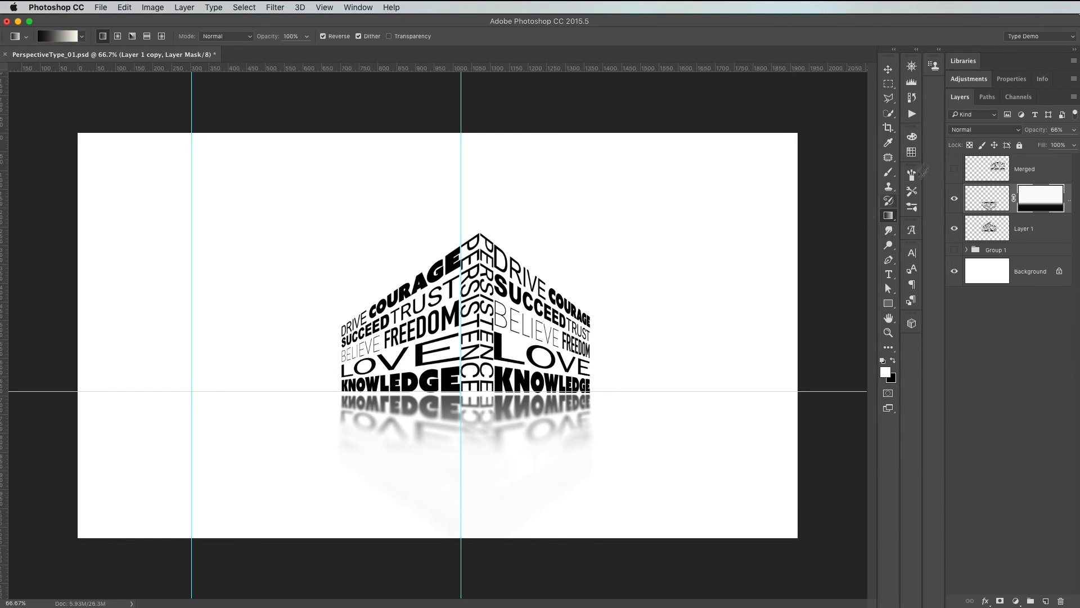
mouse_move(1025, 130)
left_mouse_down()
mouse_move(1034, 131)
mouse_move(1014, 137)
left_mouse_up()
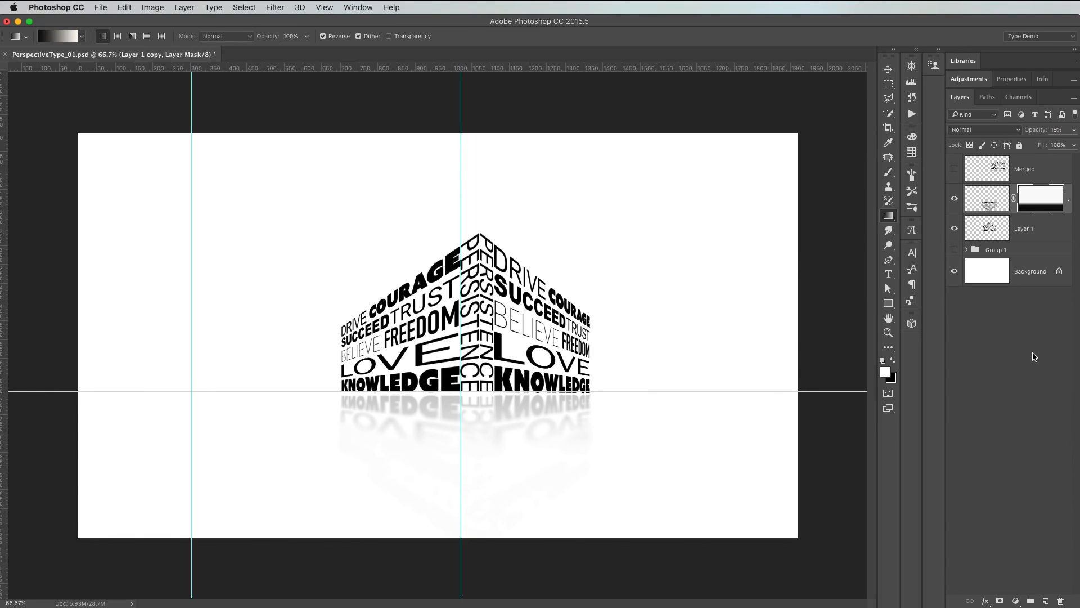